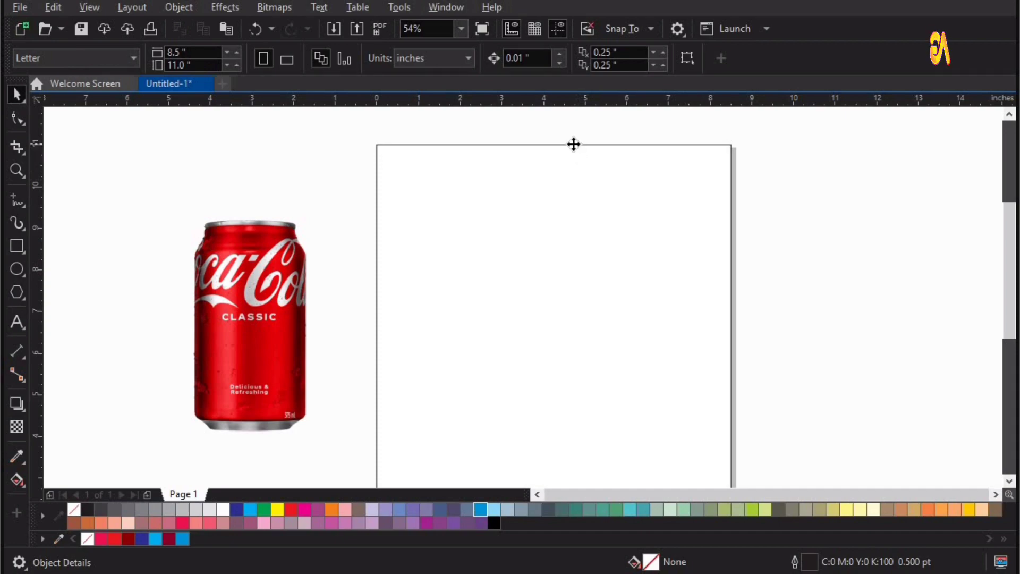
Fill the page-sized rectangle with red and convert the fill to an elliptical fountain fill.
click(573, 144)
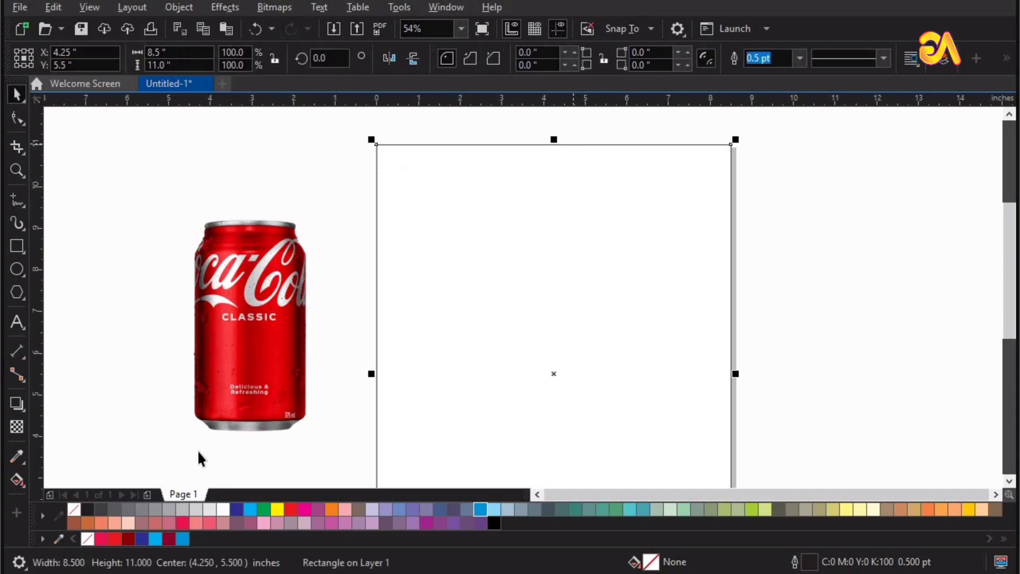
click(292, 509)
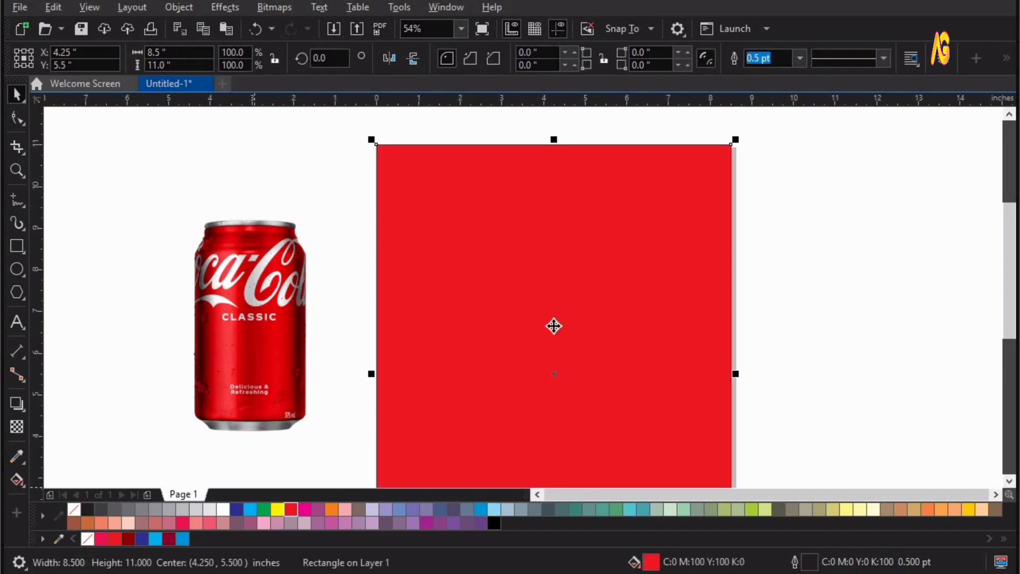
click(21, 484)
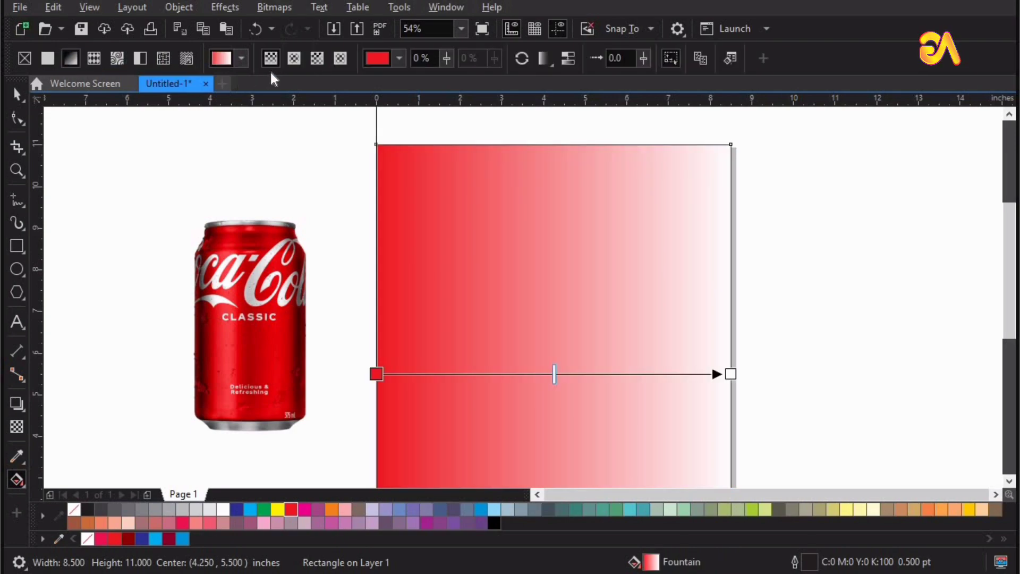
click(294, 58)
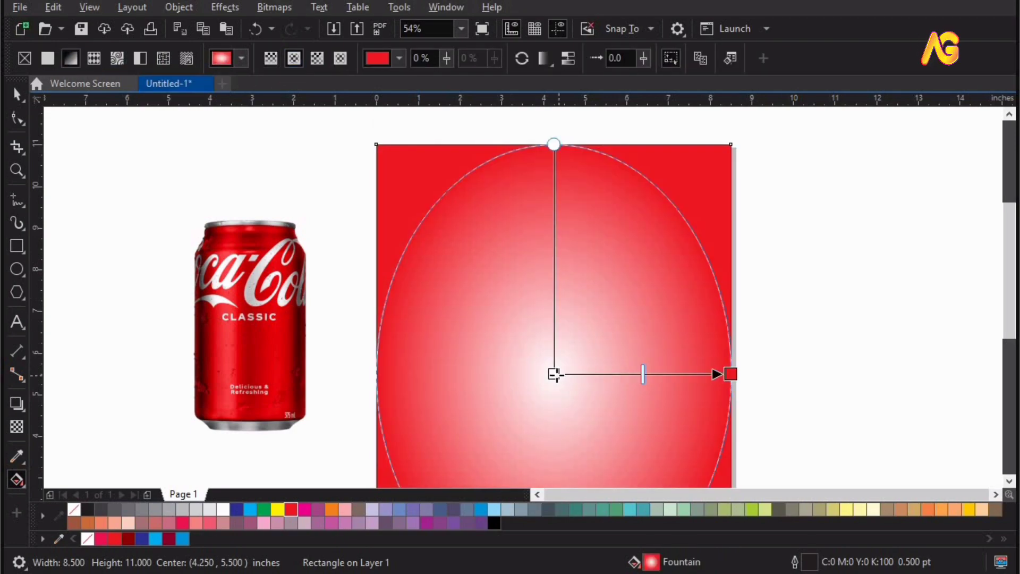
Change the fountain fill's white center node to red by sampling the existing red, C 0, M 100, Y 100, K 0.
click(554, 374)
click(525, 393)
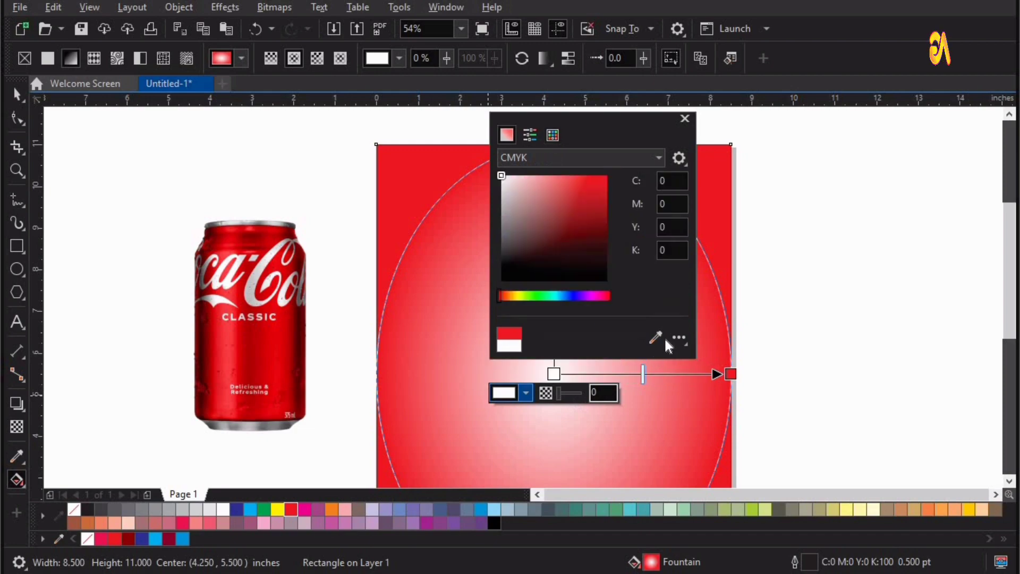
click(657, 337)
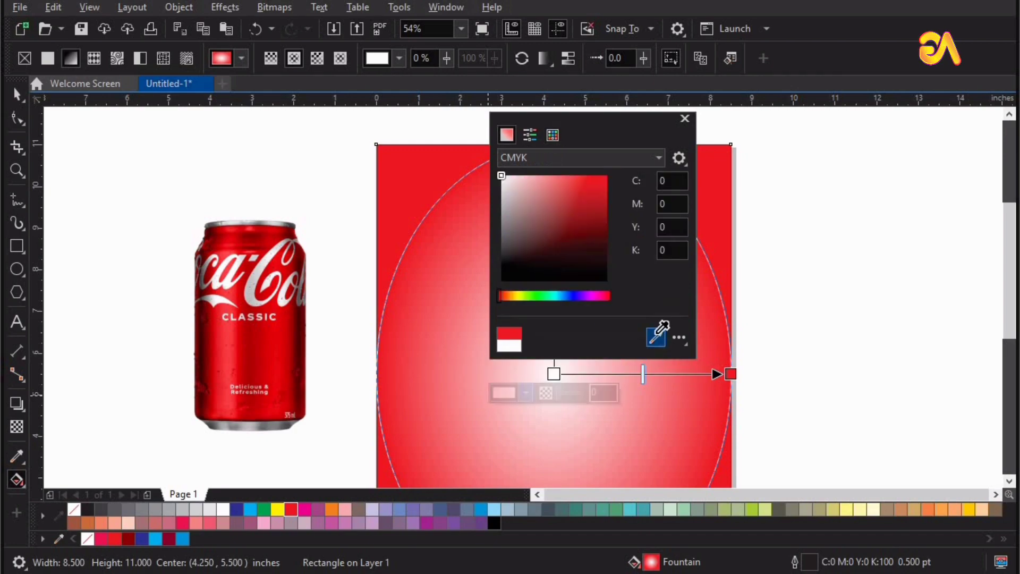
click(508, 329)
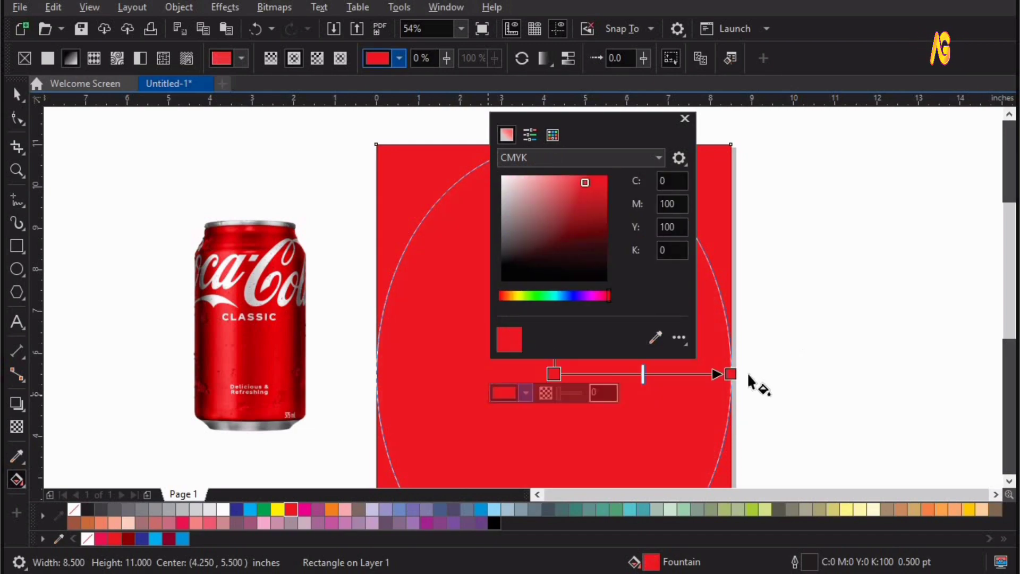
Darken the fountain fill's outer node by setting its K value to 50.
click(731, 374)
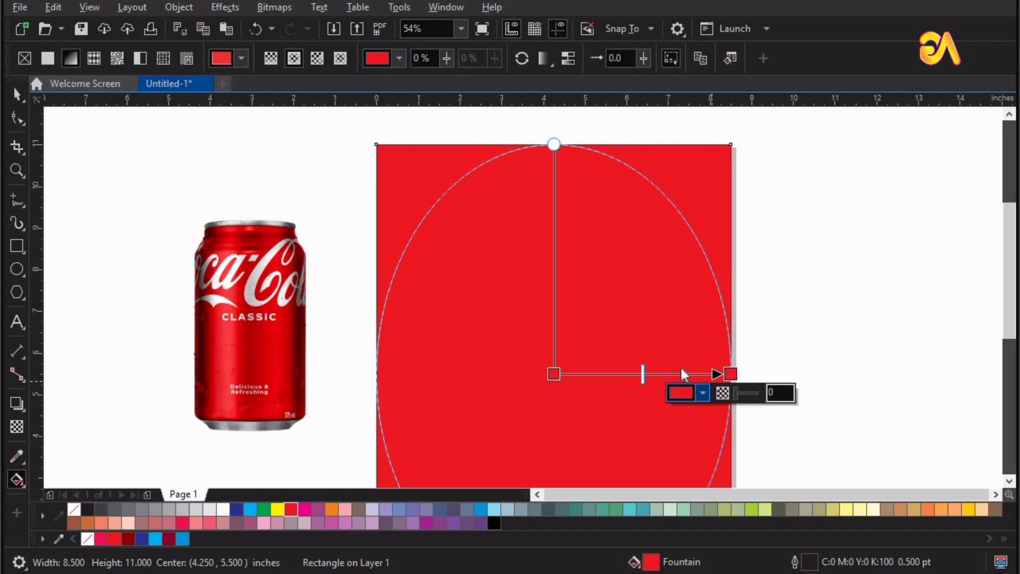
click(680, 392)
click(684, 159)
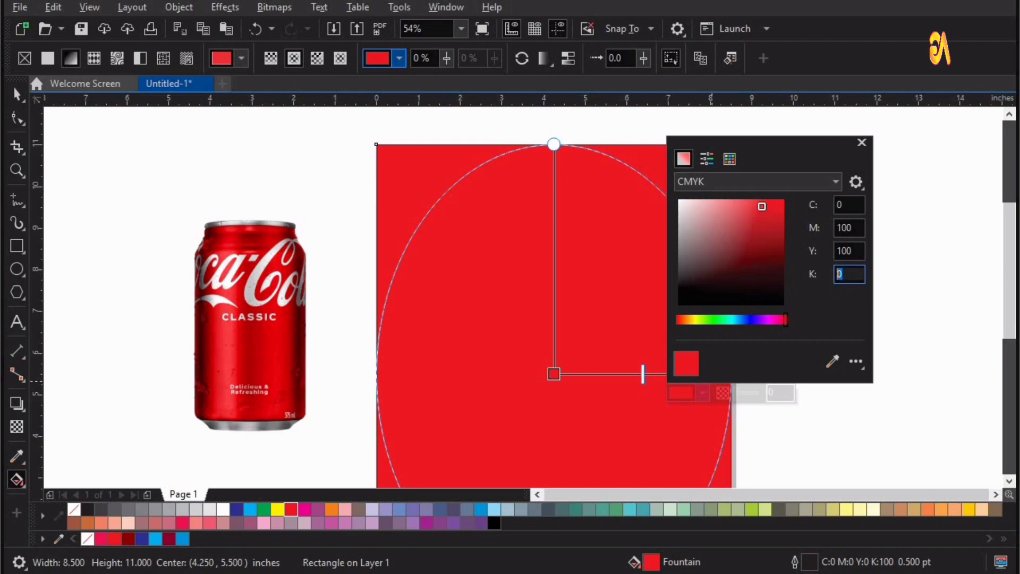
key(Return)
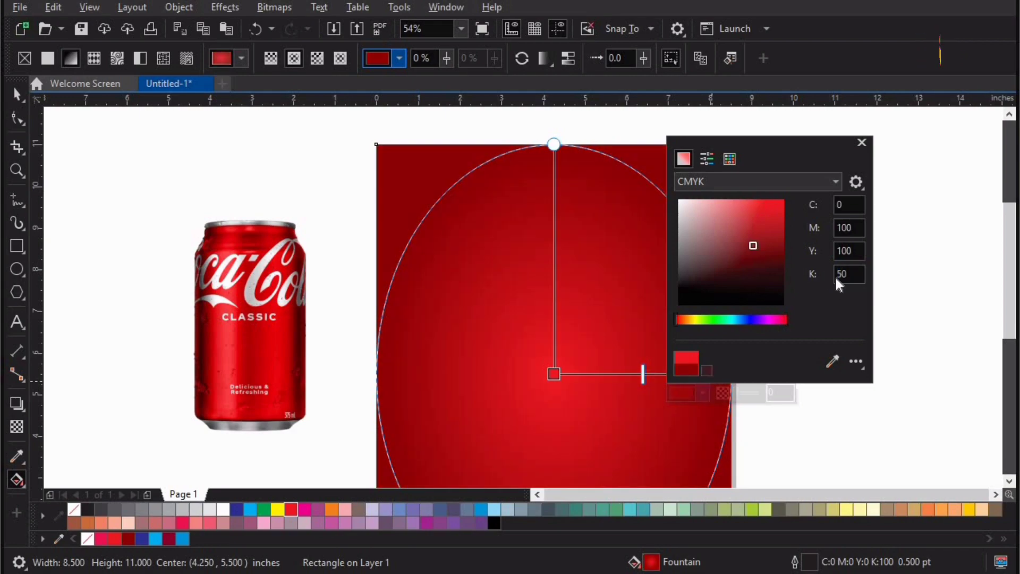
click(926, 322)
key(space)
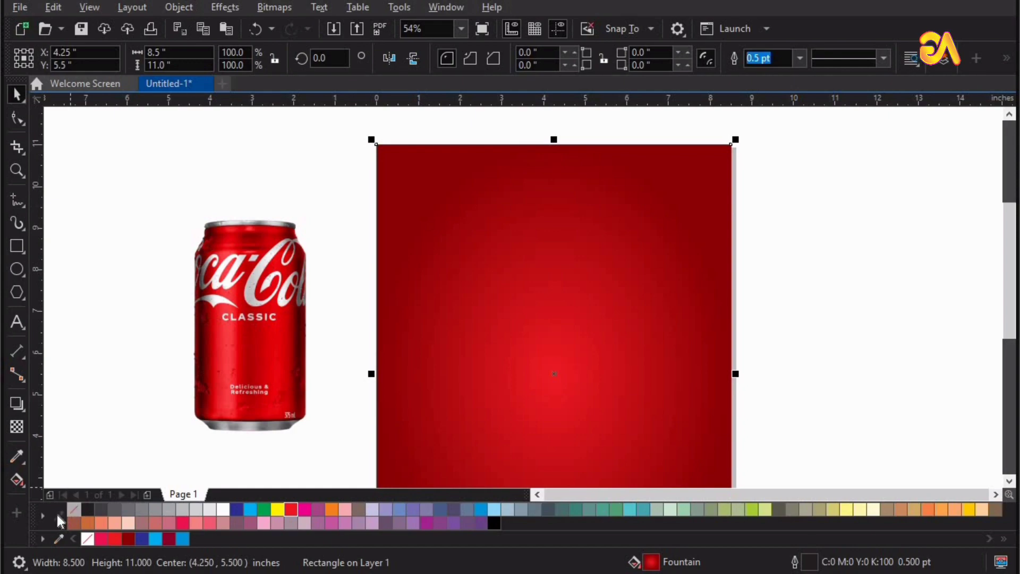
Set the background rectangle's outline color to red, C 0, M 100, Y 100, K 0.
click(43, 514)
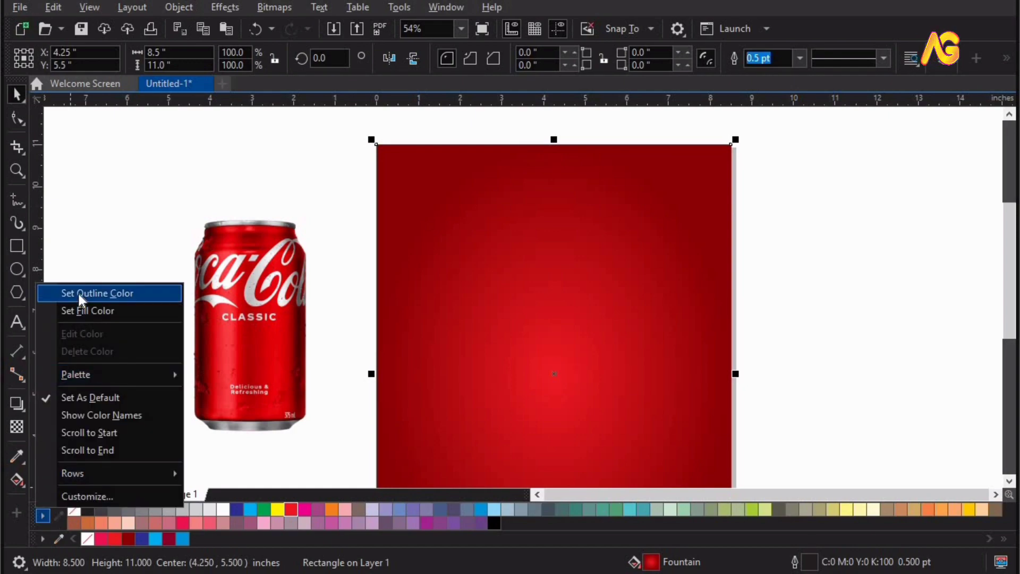
click(78, 294)
click(742, 266)
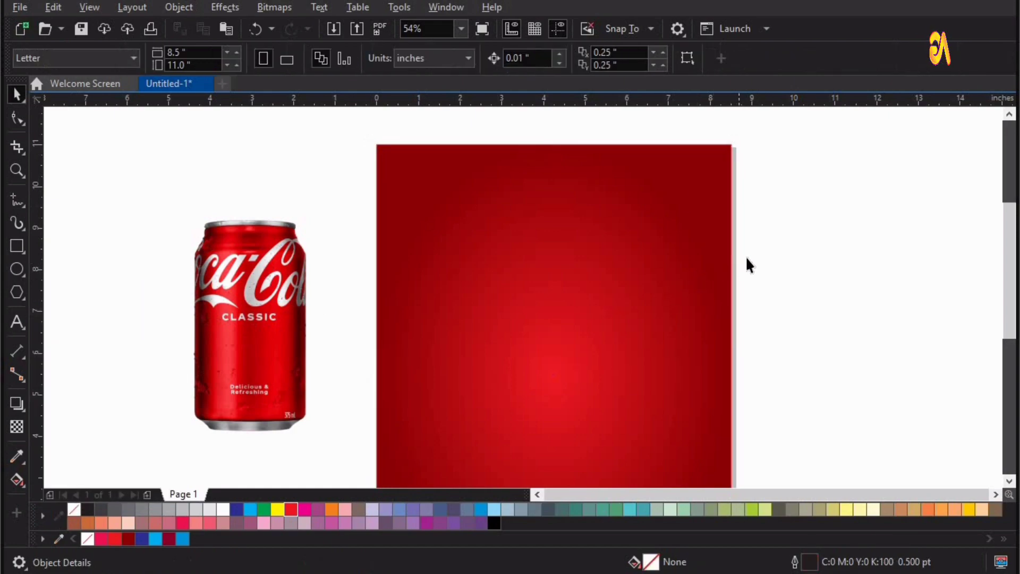
Remove the outline from the background rectangle.
click(463, 289)
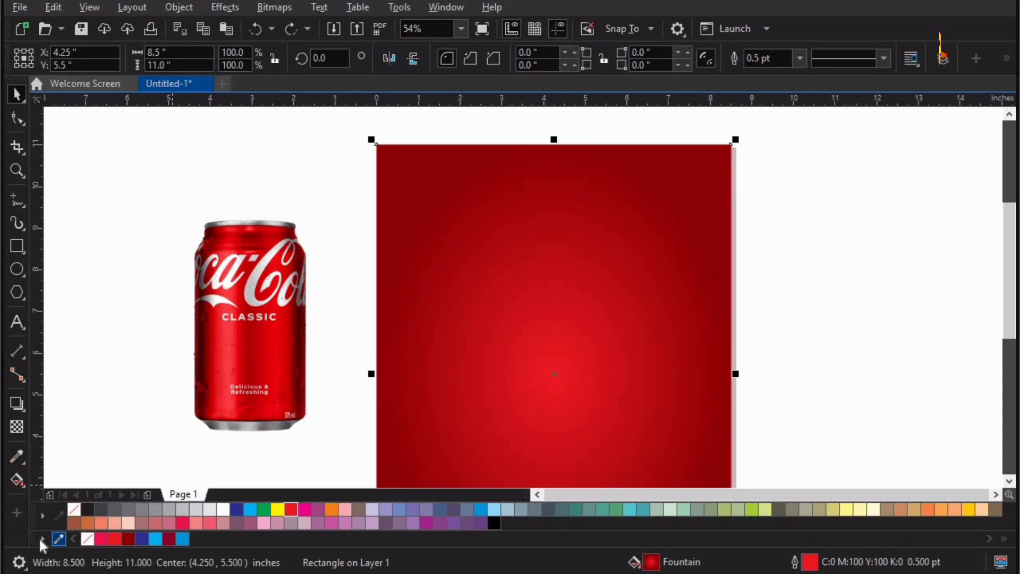
click(42, 539)
click(111, 315)
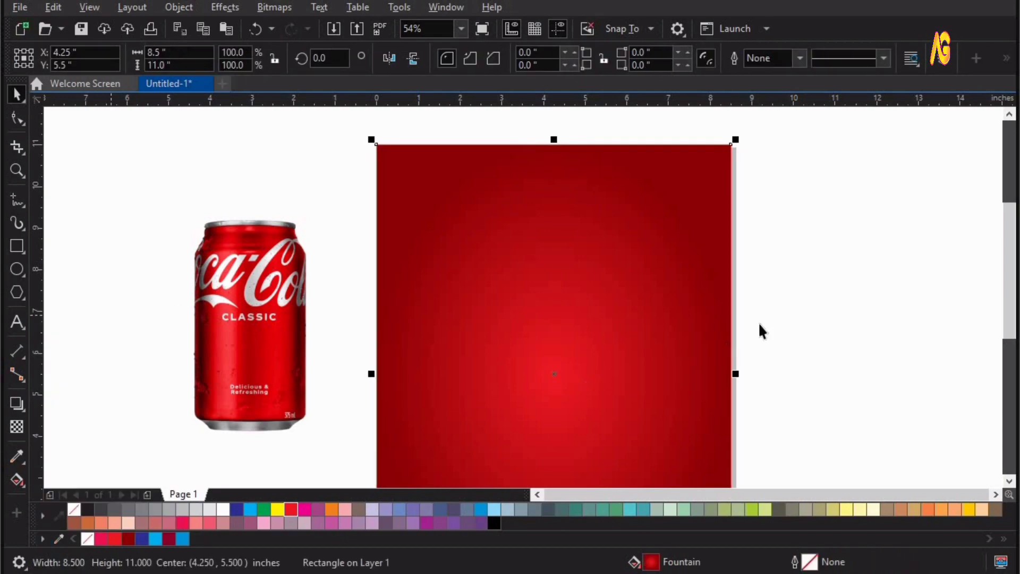
Align the can image and the background rectangle to each other with their centers matched horizontally.
click(253, 330)
drag(536, 350, 553, 350)
key(ctrl+z)
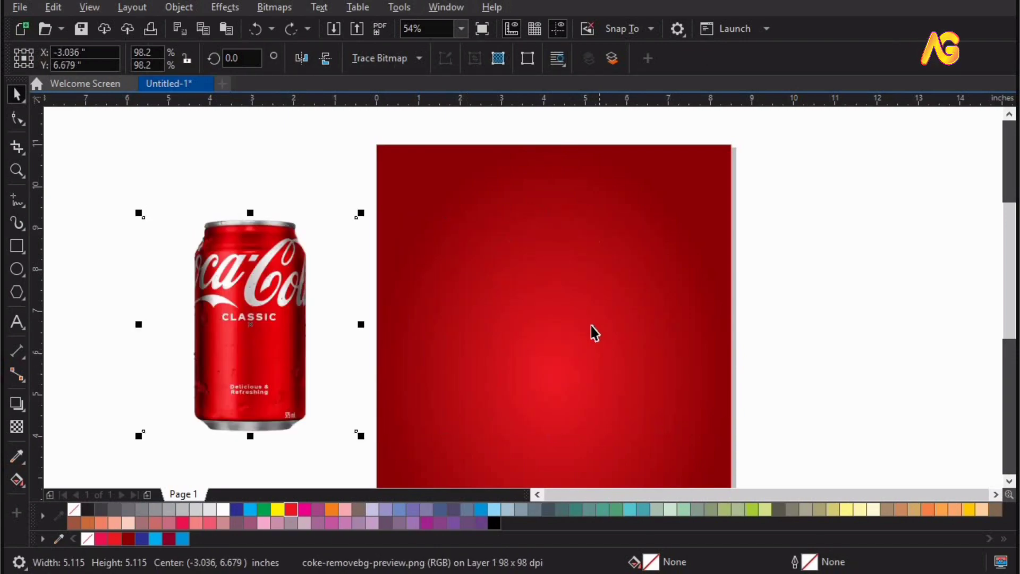
shift+click(601, 324)
scroll(637, 345, down, 2)
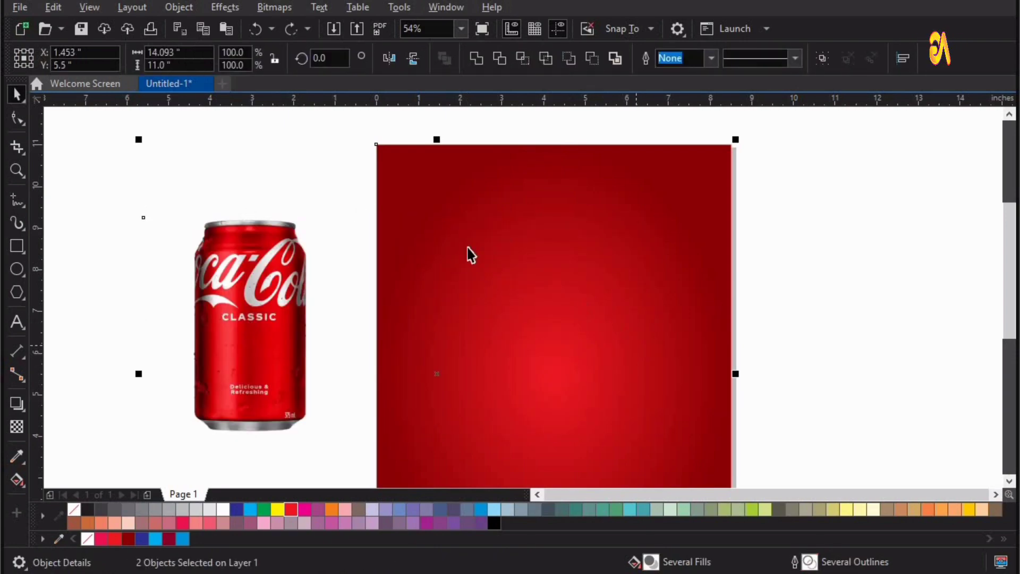
drag(327, 191, 745, 480)
click(903, 58)
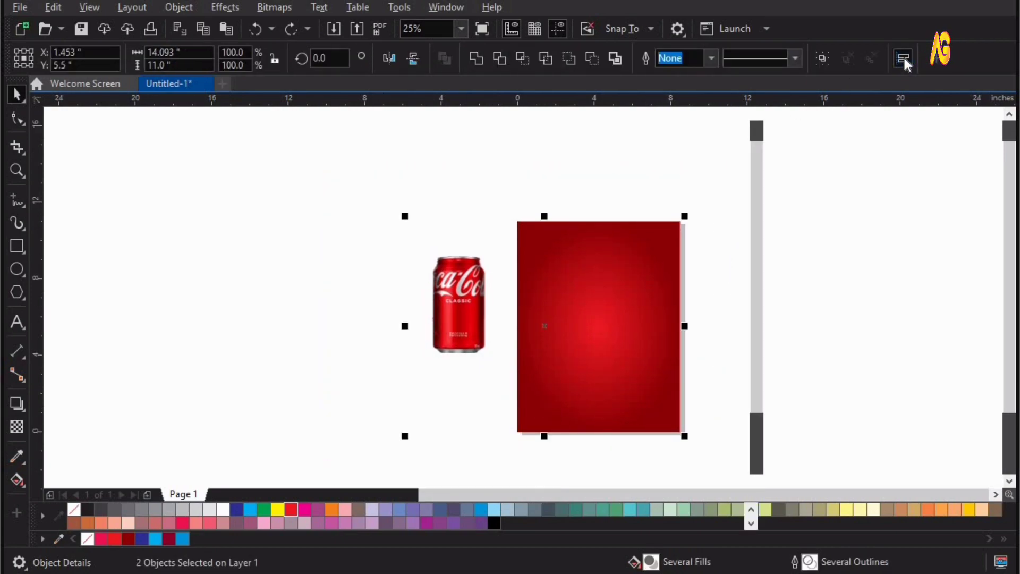
click(803, 129)
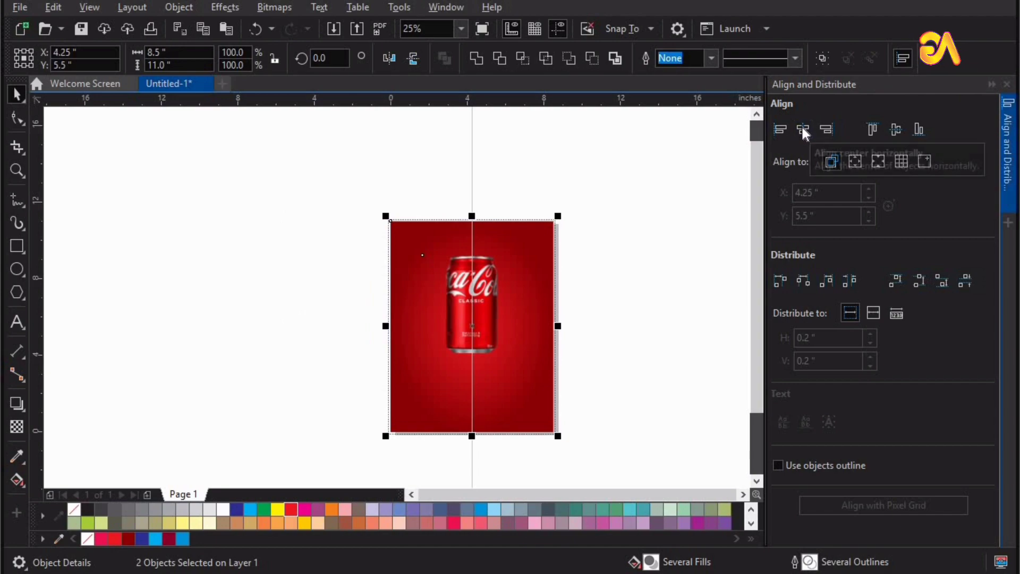
click(1008, 85)
Create a vertically mirrored copy of the can image directly below the original to serve as its reflection.
key(z)
key(Escape)
drag(428, 180, 806, 406)
mouse_move(279, 150)
mouse_down()
mouse_move(299, 183)
mouse_move(800, 498)
mouse_move(759, 467)
mouse_up()
key(space)
click(476, 283)
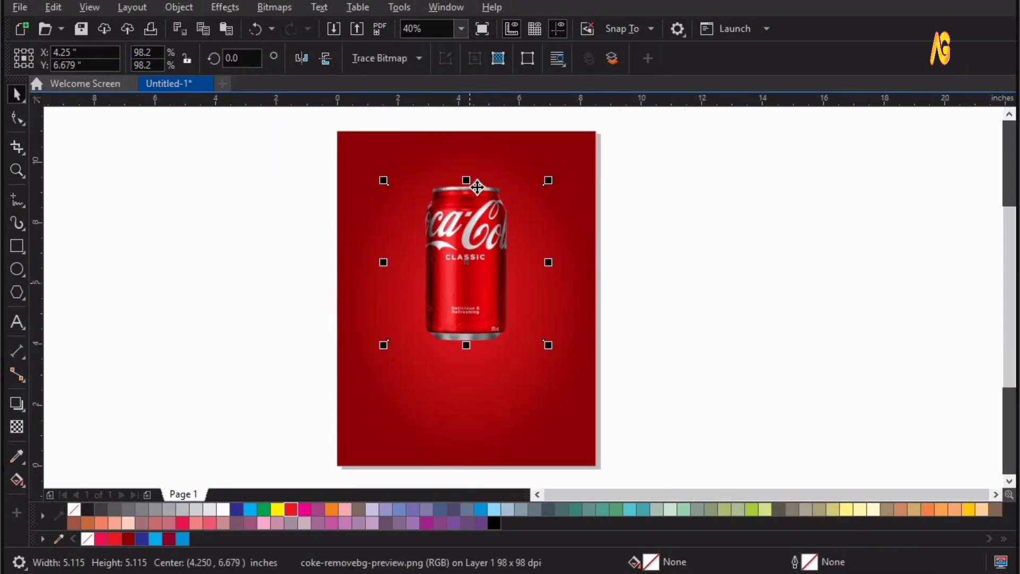
drag(465, 181, 467, 362)
right_click(467, 362)
Apply a linear fountain transparency to the mirrored can, fading downward to 100% transparency at the page's lower edge.
key(z)
drag(242, 246, 734, 499)
key(space)
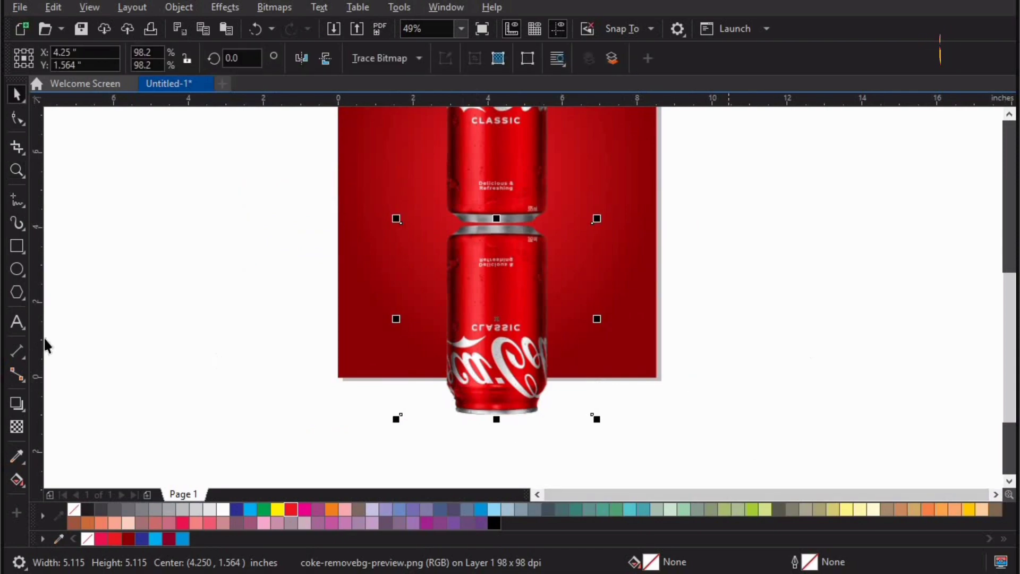
click(16, 428)
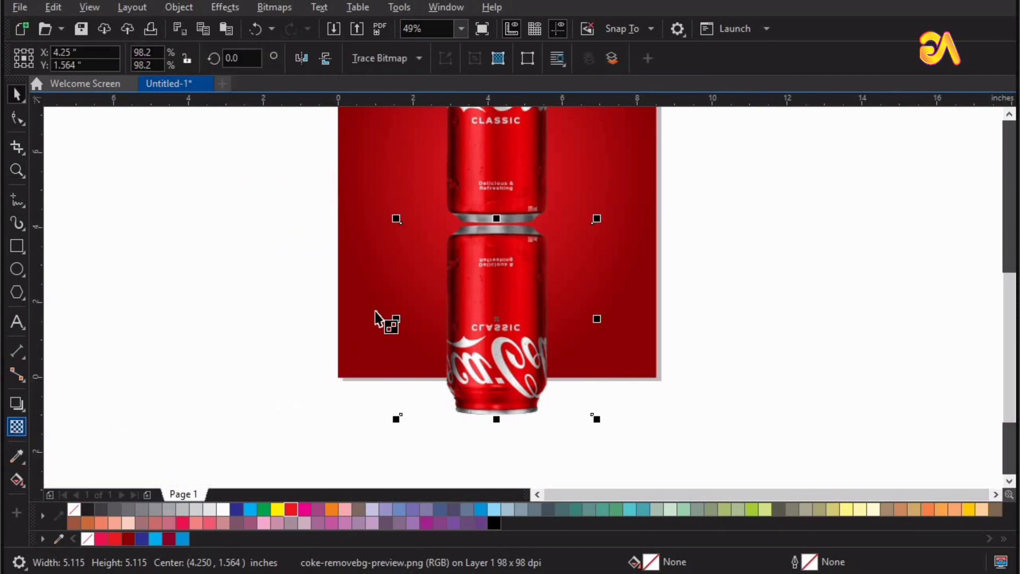
drag(492, 246, 494, 335)
drag(482, 408, 492, 380)
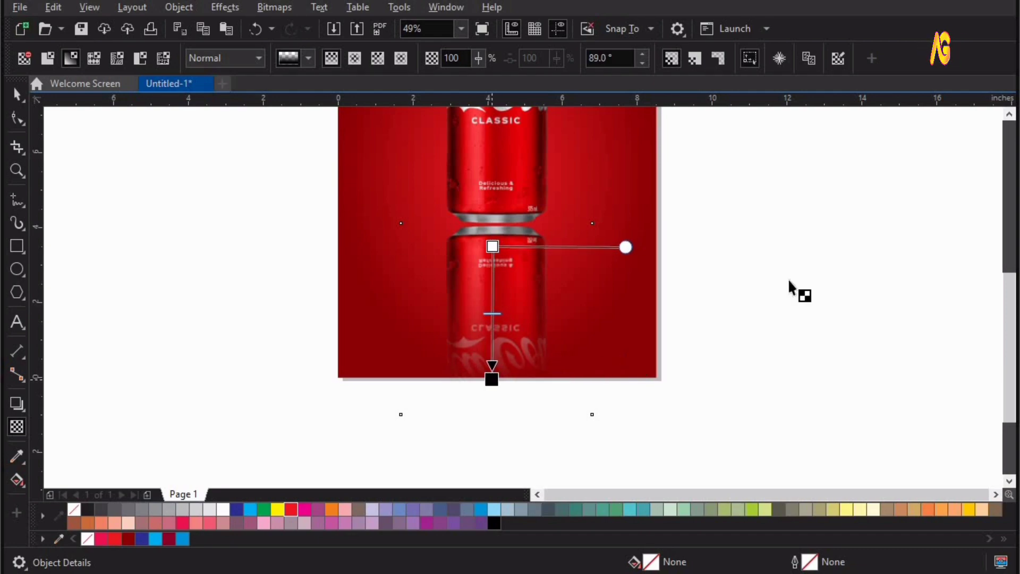
click(805, 270)
Draw a flat ellipse about 3.76 by 0.69 inches outside the page, filled black (K 100) with no outline.
key(F4)
key(F2)
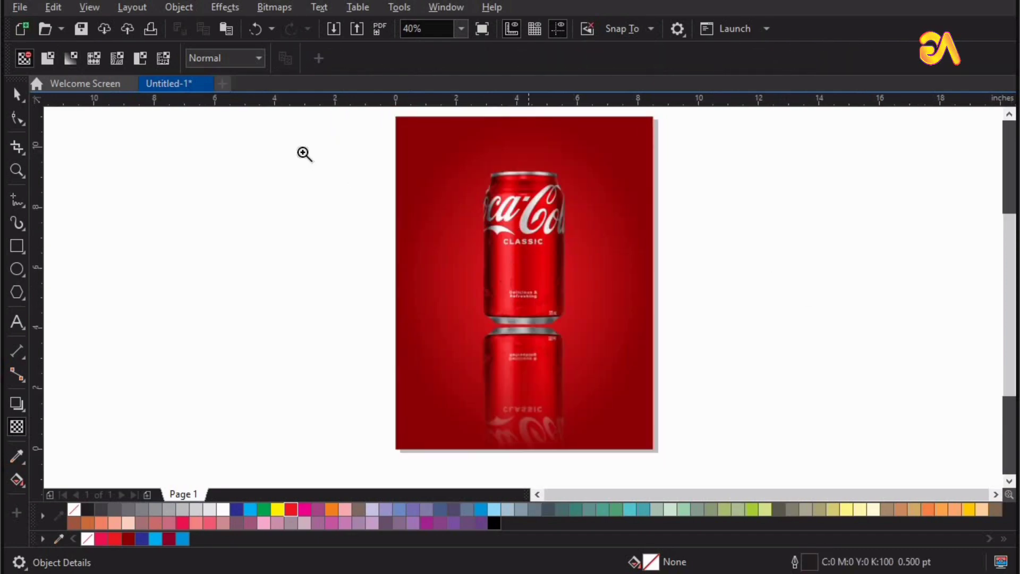
drag(304, 153, 724, 431)
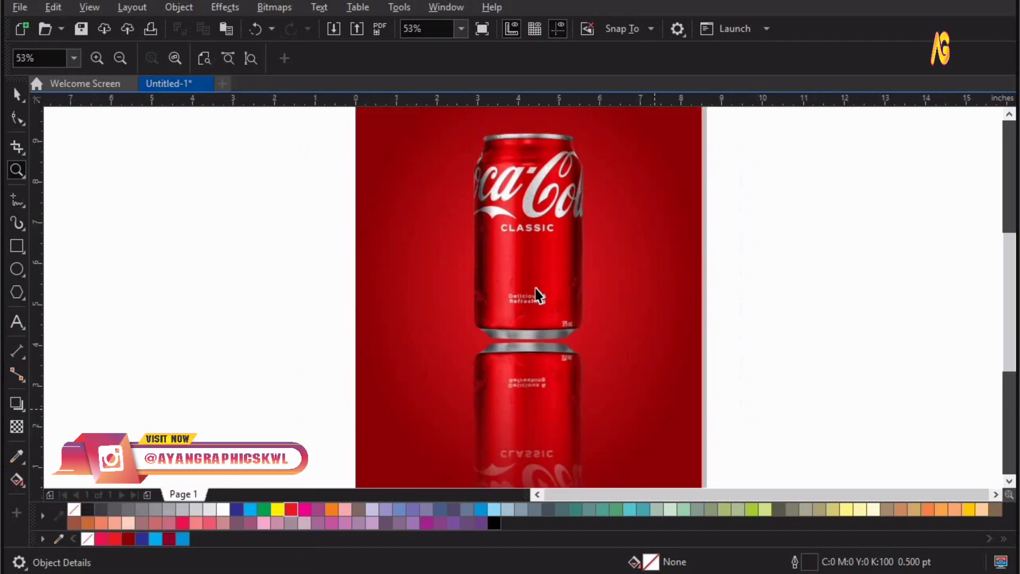
click(487, 323)
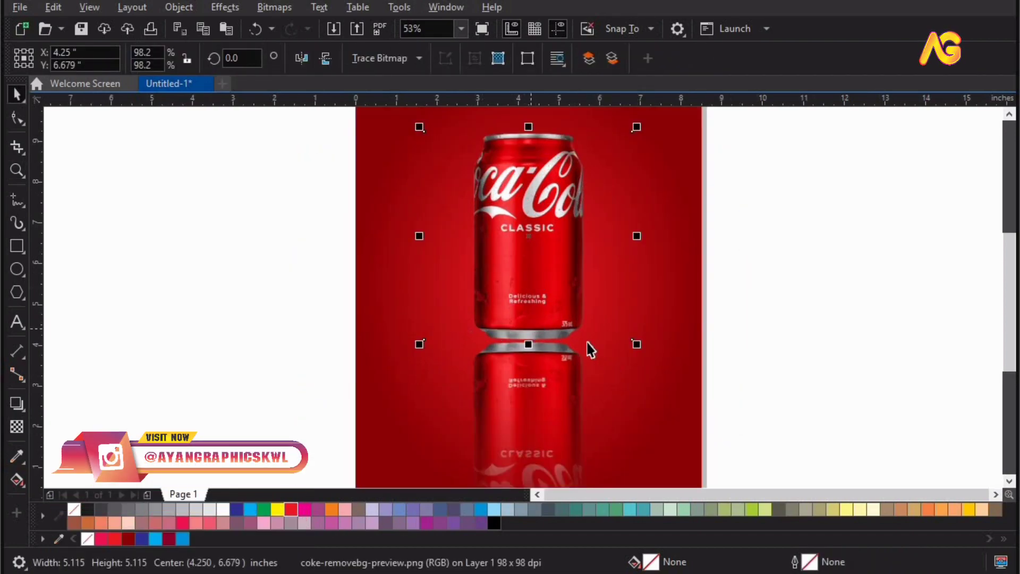
click(16, 269)
drag(50, 274, 203, 301)
key(space)
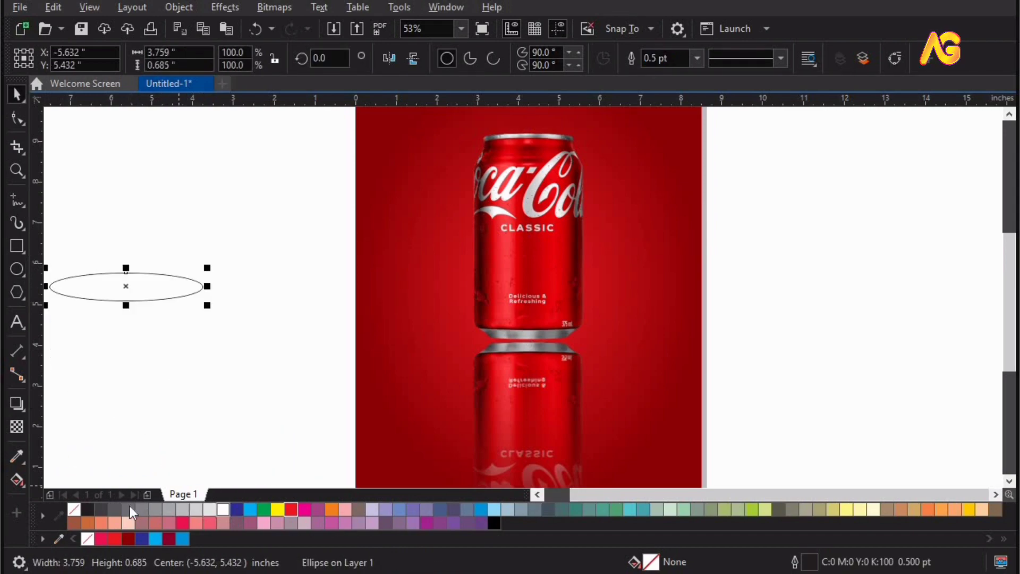
click(90, 509)
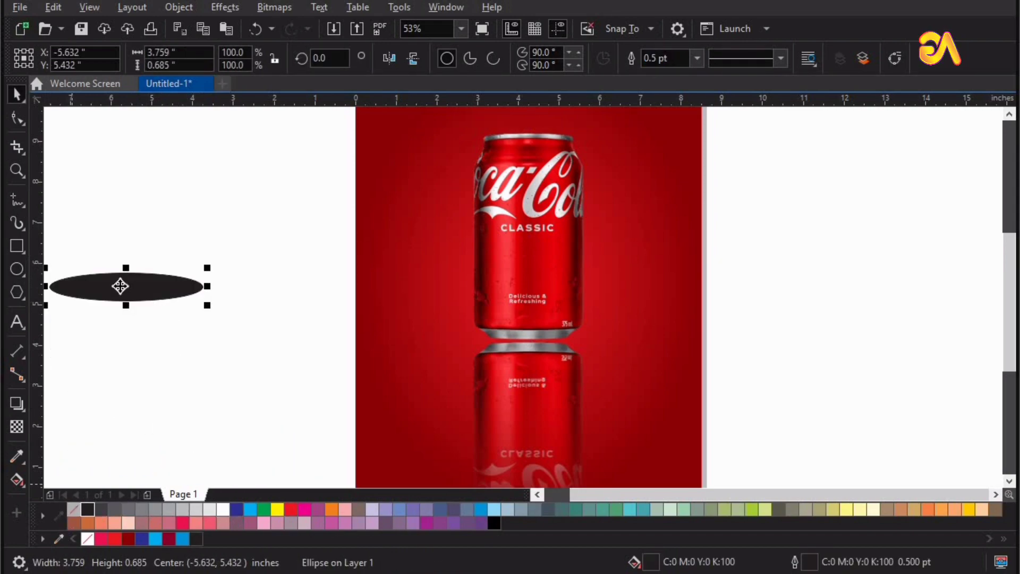
drag(120, 286, 147, 212)
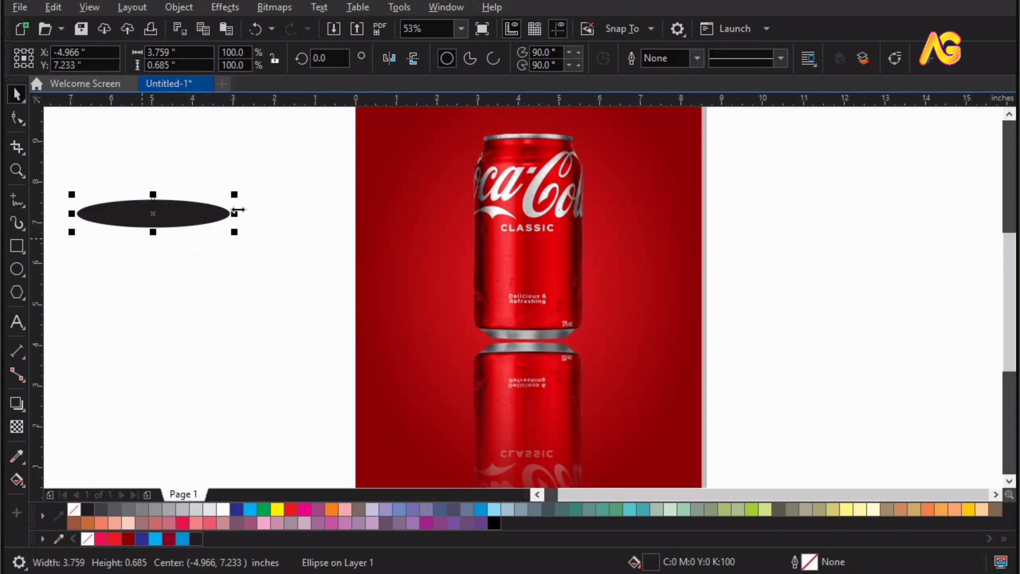
Apply a Gaussian Blur with a radius of about 58.6 pixels to the black ellipse.
click(224, 8)
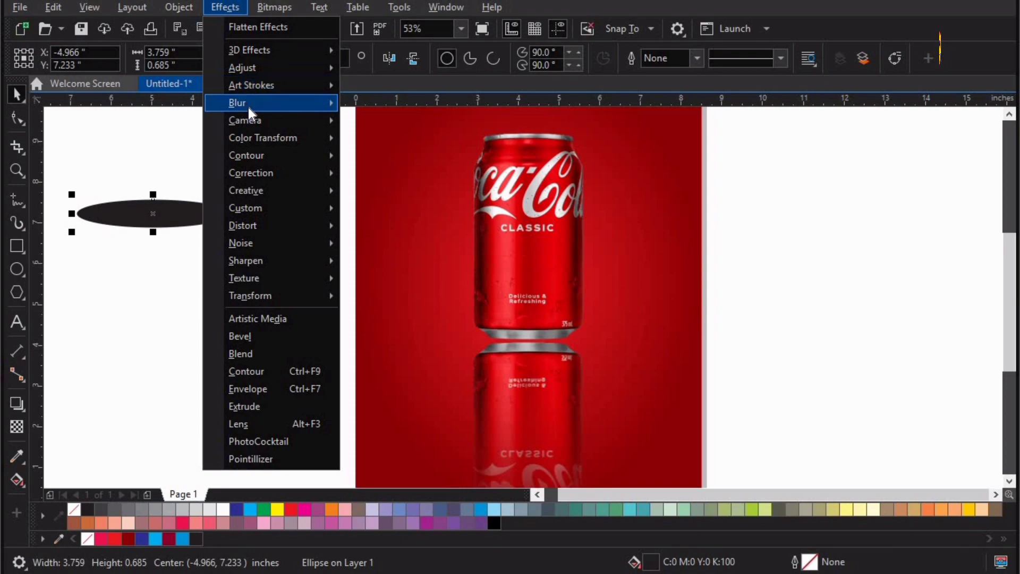
mouse_move(248, 107)
click(415, 141)
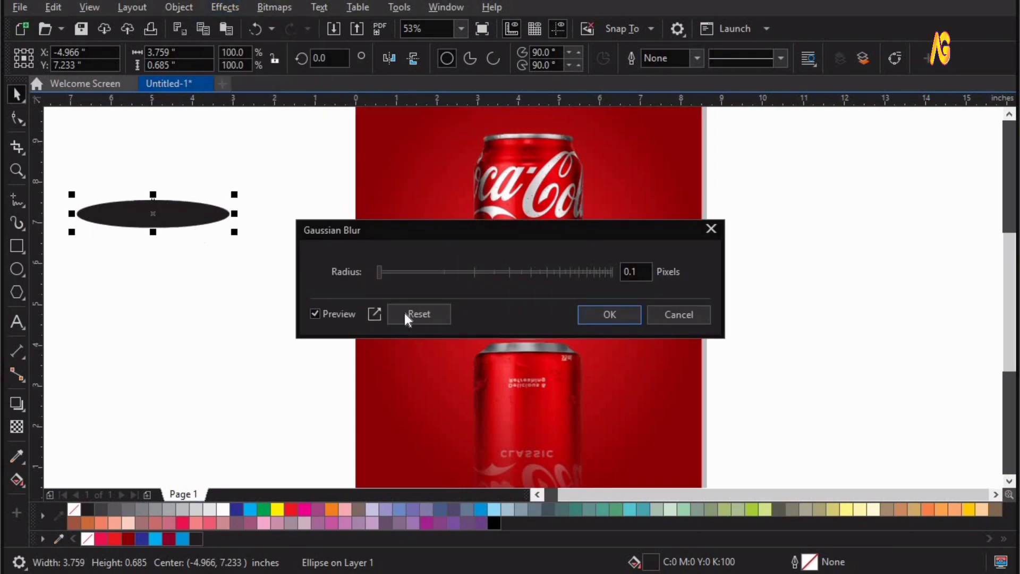
drag(377, 269, 532, 266)
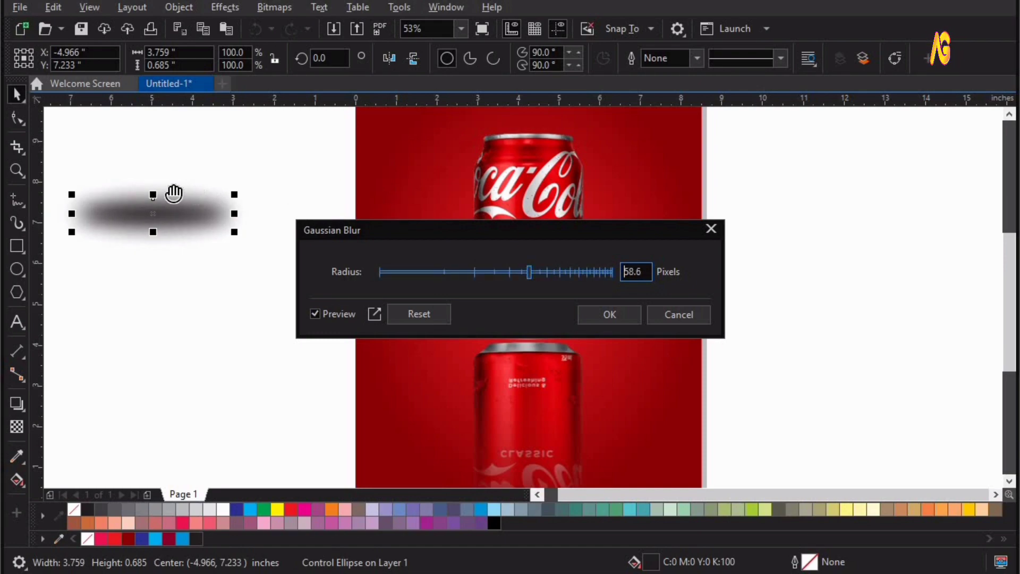
click(599, 318)
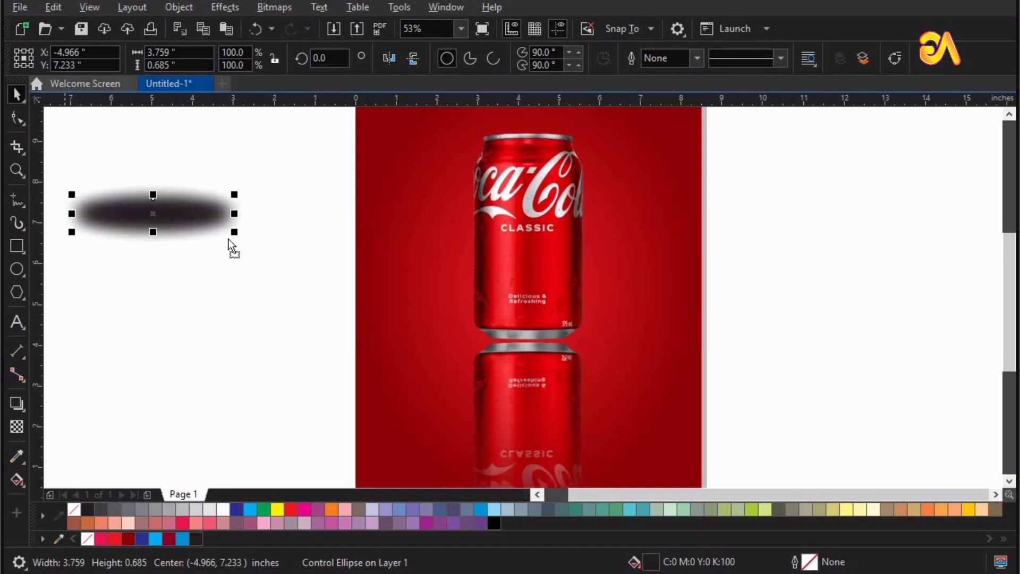
Place the blurred black ellipse beneath the can's base, arrange the can image in front of it, and adjust the ellipse's size and position.
drag(121, 212, 487, 332)
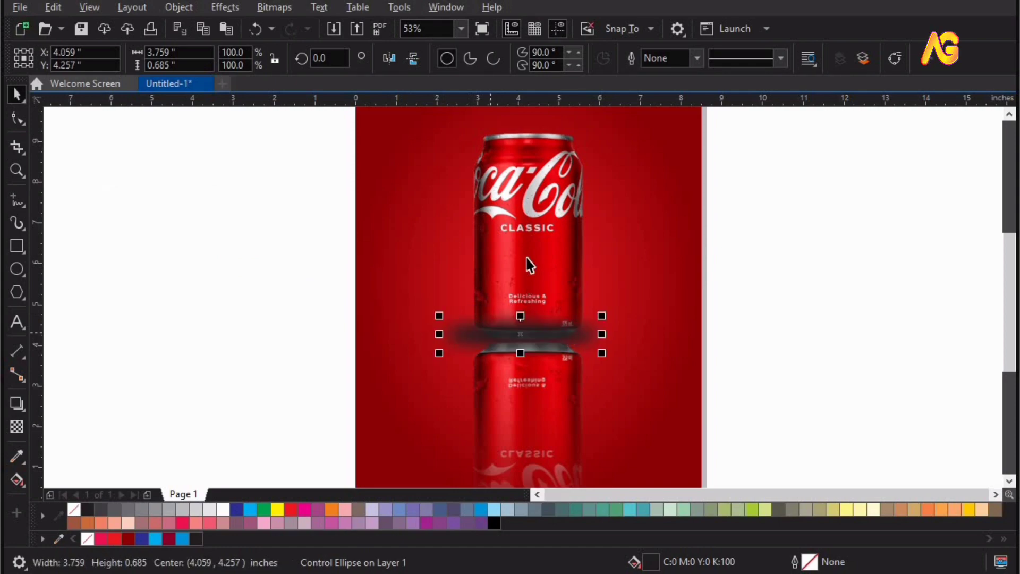
click(529, 263)
right_click(517, 206)
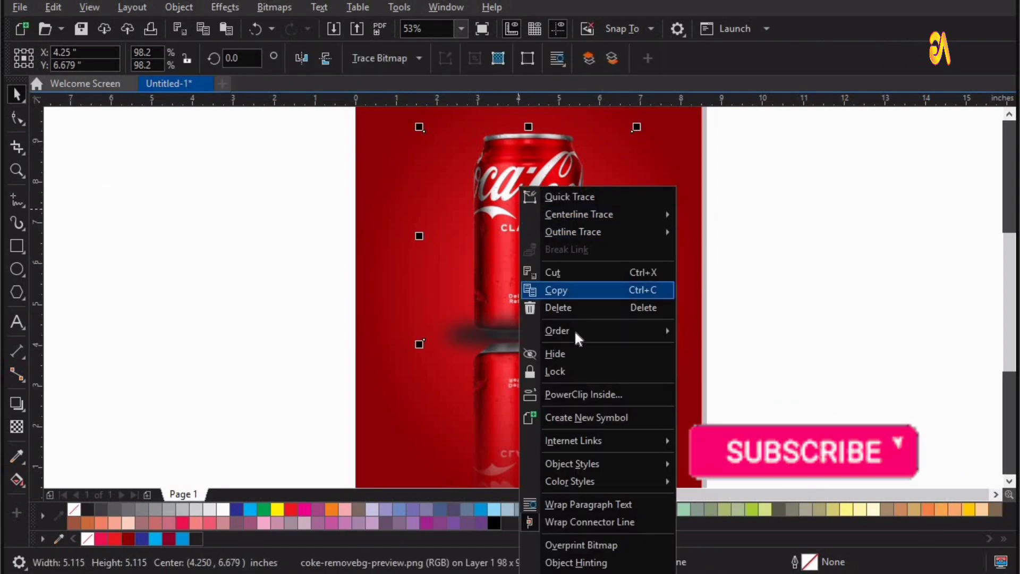
mouse_move(611, 331)
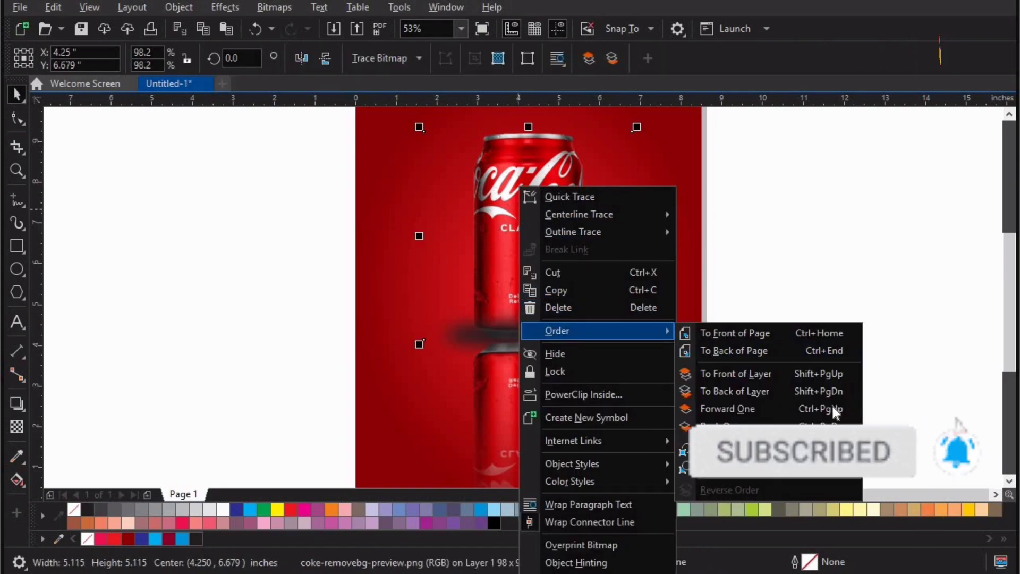
click(877, 343)
click(564, 330)
drag(570, 336, 580, 337)
drag(532, 316, 533, 328)
click(527, 273)
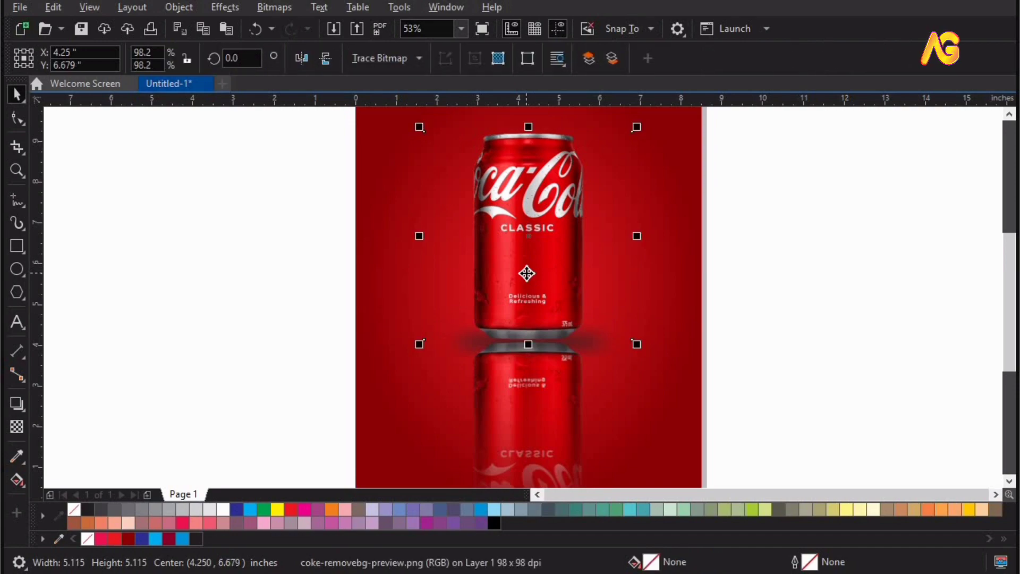
Delete the blurred black ellipse beneath the can.
click(583, 351)
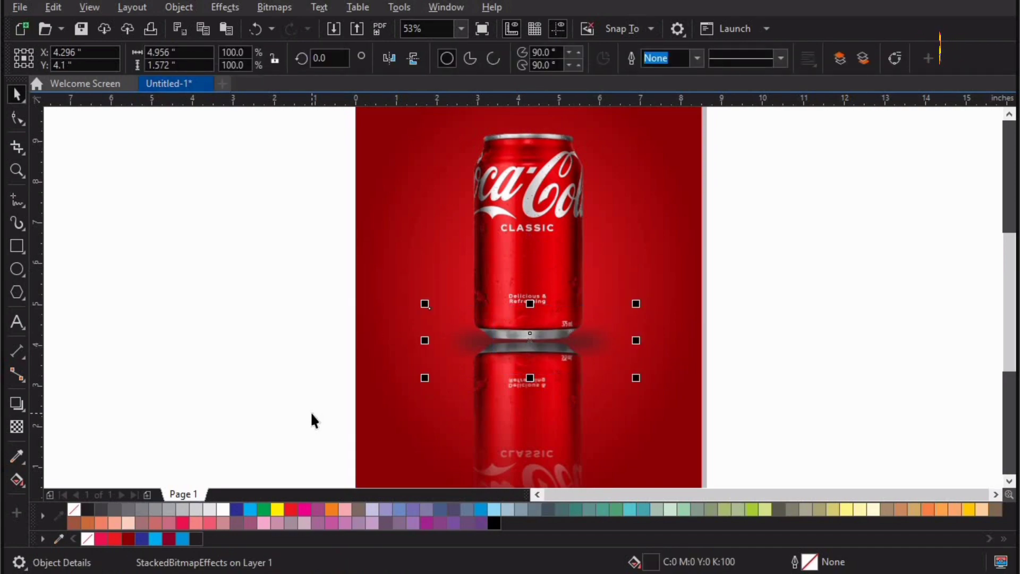
key(Down)
key(Up)
key(Up)
key(Up)
key(Up)
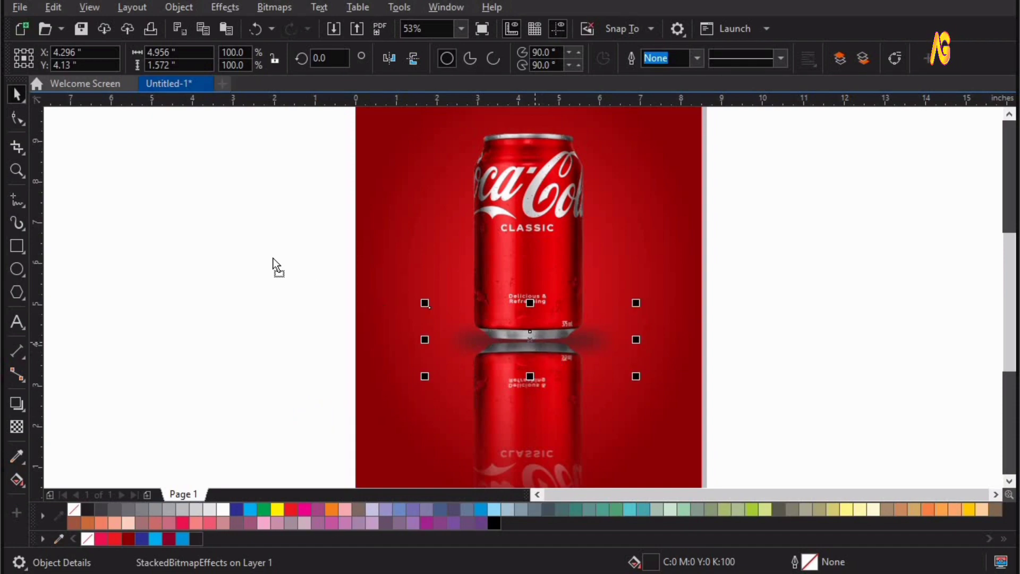
drag(272, 259, 240, 239)
key(Delete)
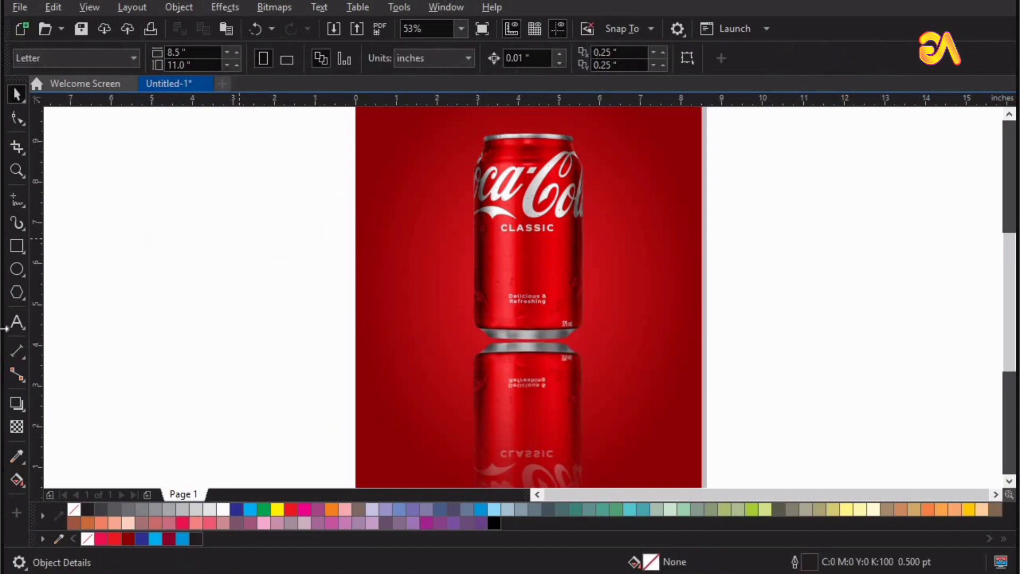
Add a flattened Multiply drop shadow from the can's base with 50 opacity, 15 feathering and 14 stretch, and break it apart from the can.
click(523, 335)
drag(525, 321, 527, 311)
key(space)
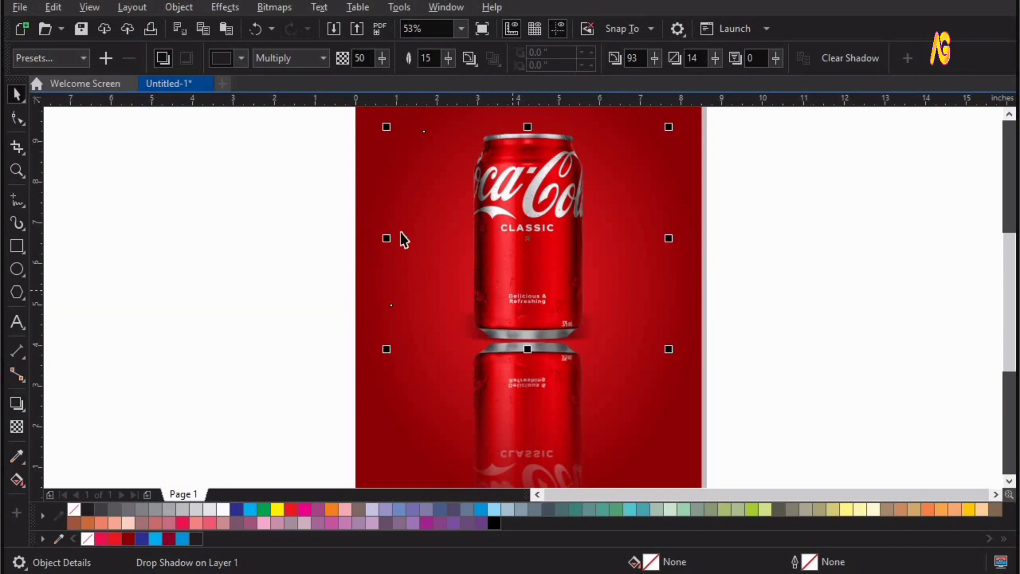
click(178, 7)
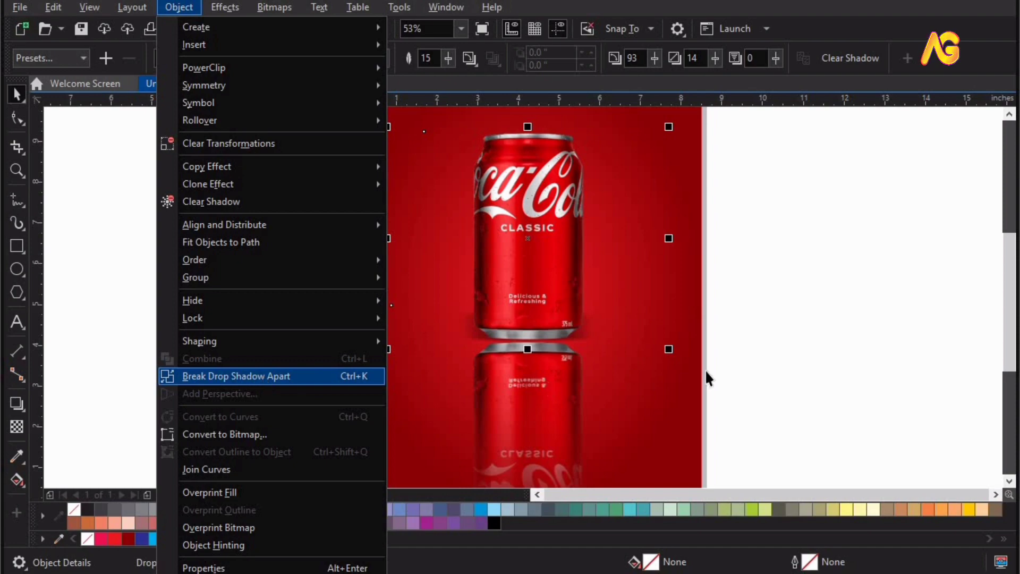
click(260, 377)
drag(359, 353, 256, 378)
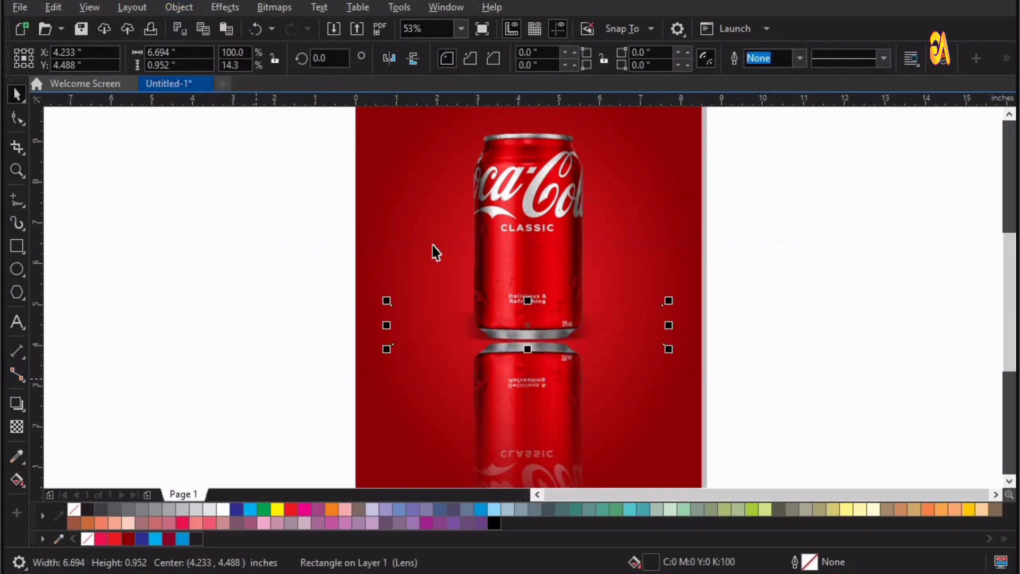
Apply an elliptical fountain transparency to the detached shadow so it fades out from the centre of the can's base.
click(16, 427)
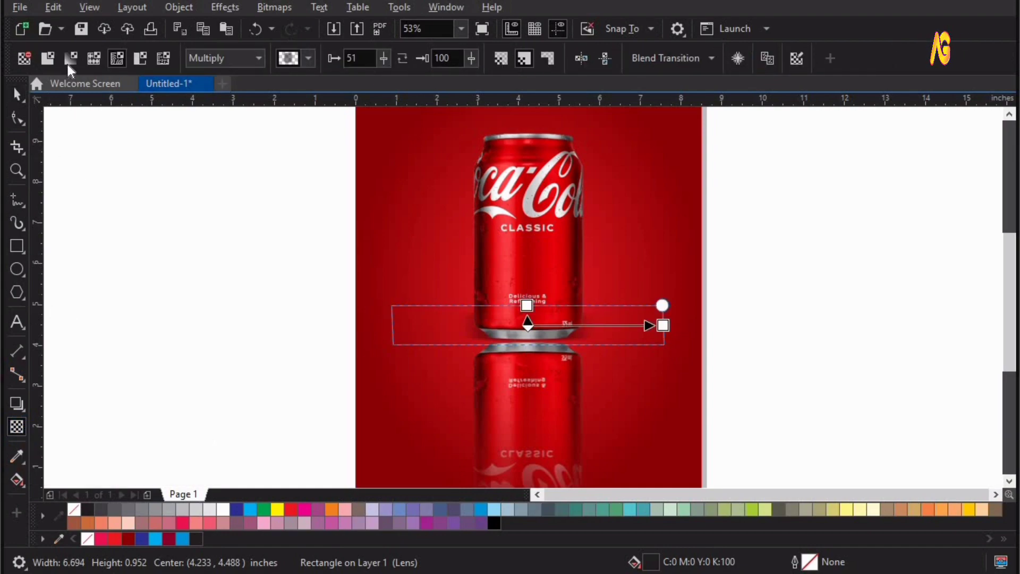
click(70, 61)
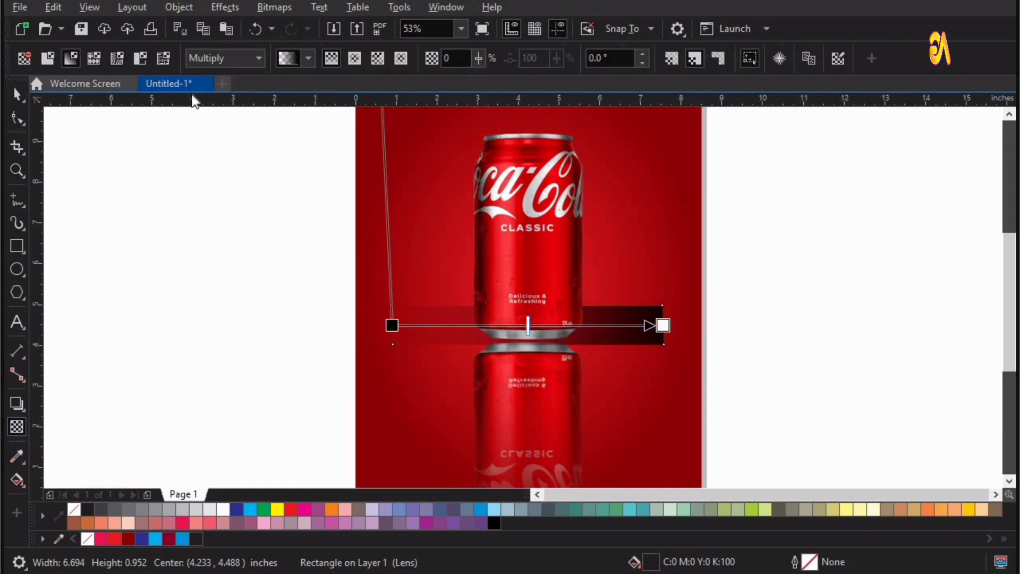
click(354, 58)
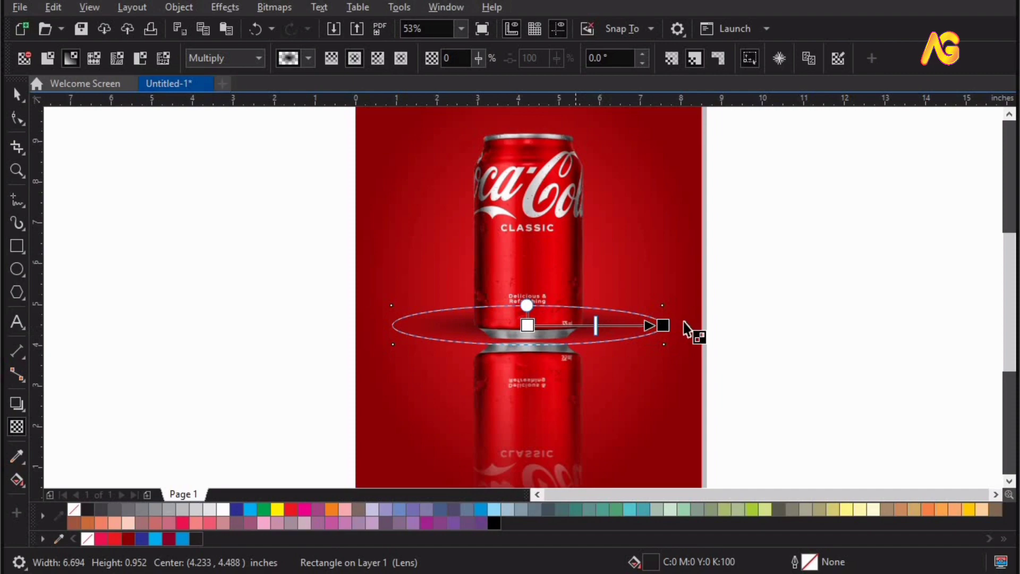
key(space)
Shrink the shadow around the can's base to about 4.41 inches wide and 0.74 inches tall.
key(F2)
drag(310, 410, 970, 169)
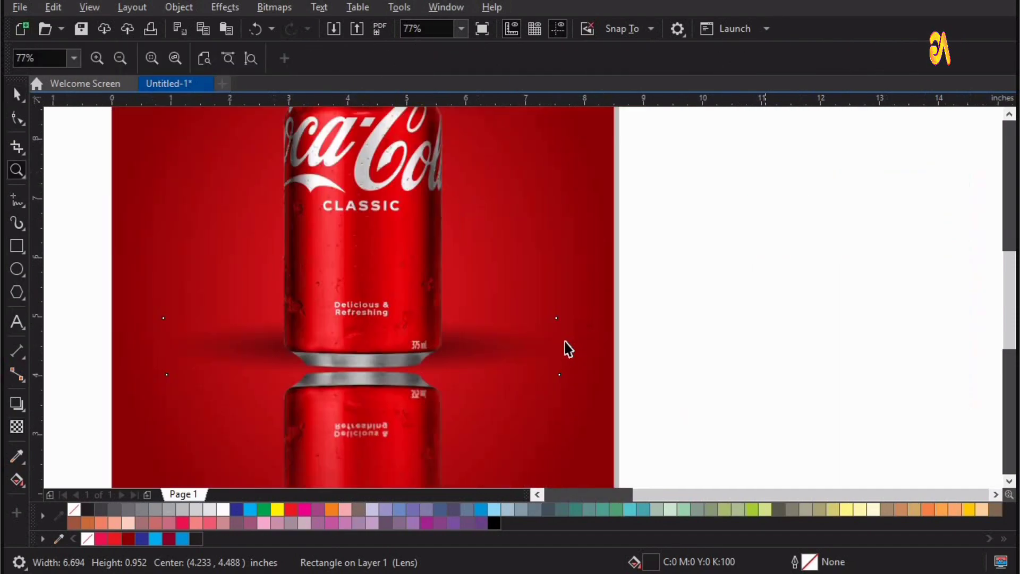
drag(564, 347, 496, 347)
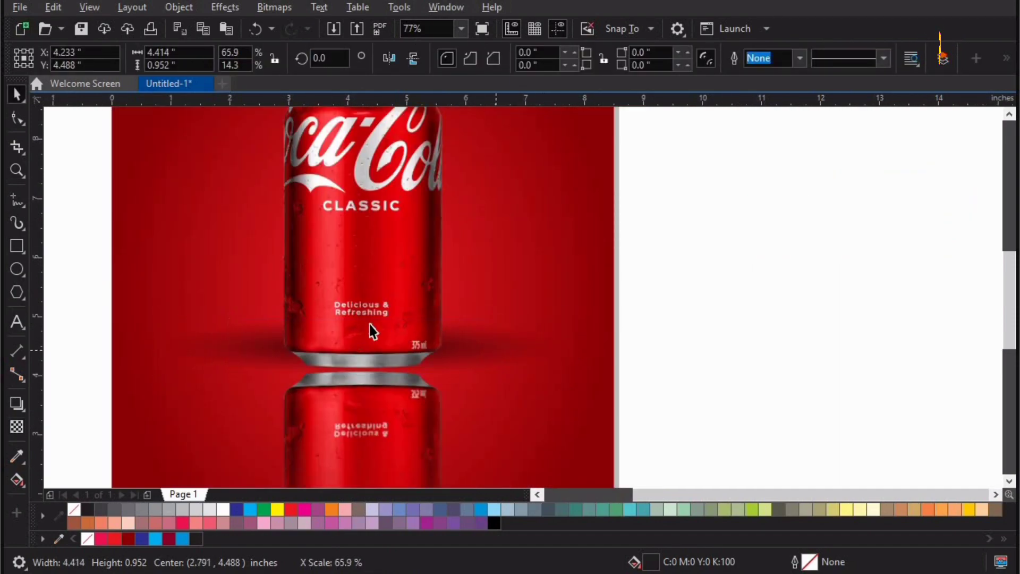
drag(361, 313, 361, 326)
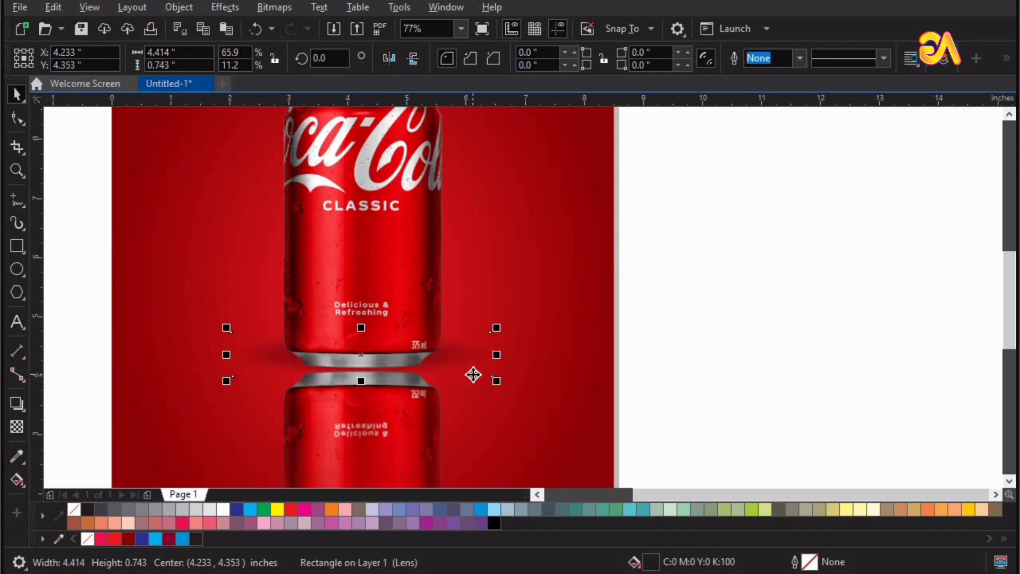
Nudge the shadow down to the can's bottom rim, with its centre at about Y 4.10 inches.
key(Down)
key(Down)
key(ctrl+Down)
key(ctrl+Down)
key(ctrl+Down)
key(ctrl+Down)
key(ctrl+Down)
key(ctrl+Down)
key(ctrl+Down)
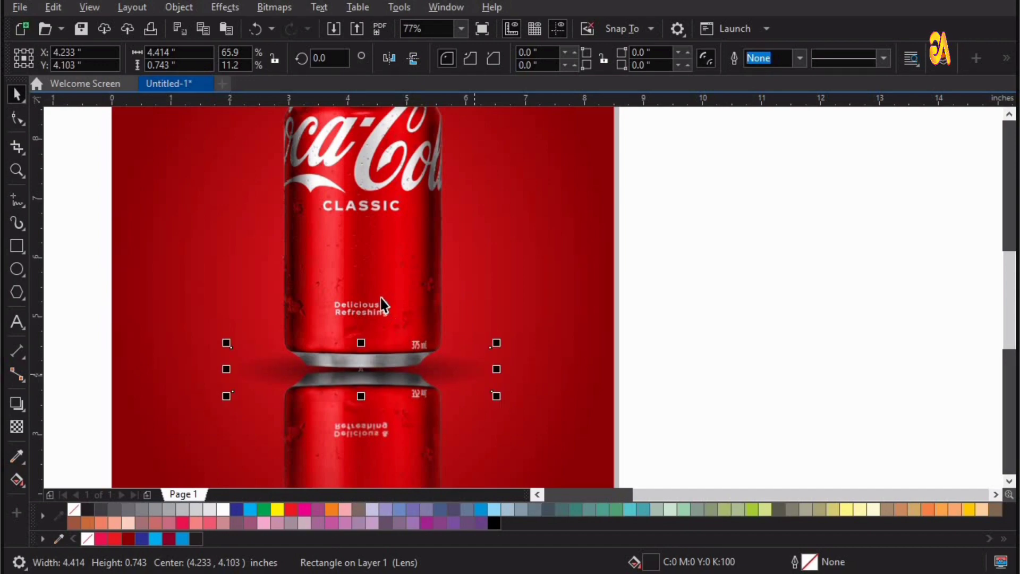
Raise the can and its shadow together by about 0.1 inch and bring the mirrored can to the front.
shift+click(375, 318)
drag(374, 319, 374, 314)
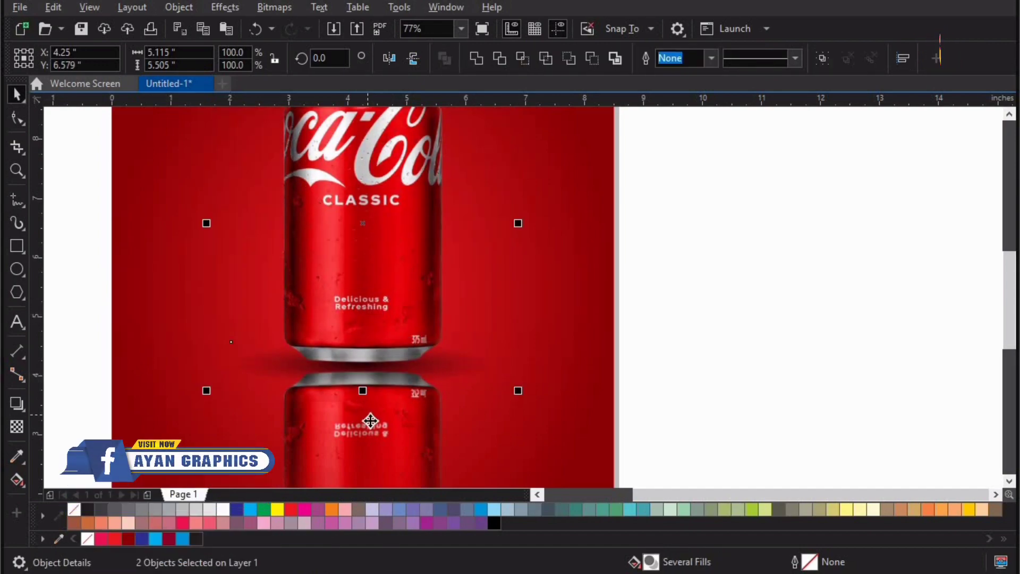
click(370, 421)
key(shift+Page_Up)
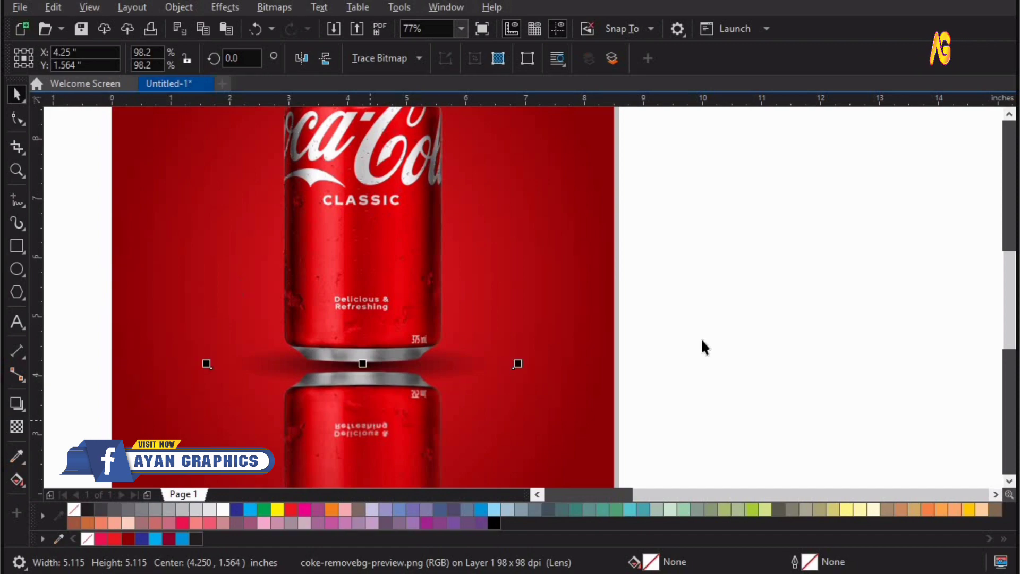
Widen the shadow symmetrically under the can to about 5.28 inches.
click(462, 363)
click(484, 361)
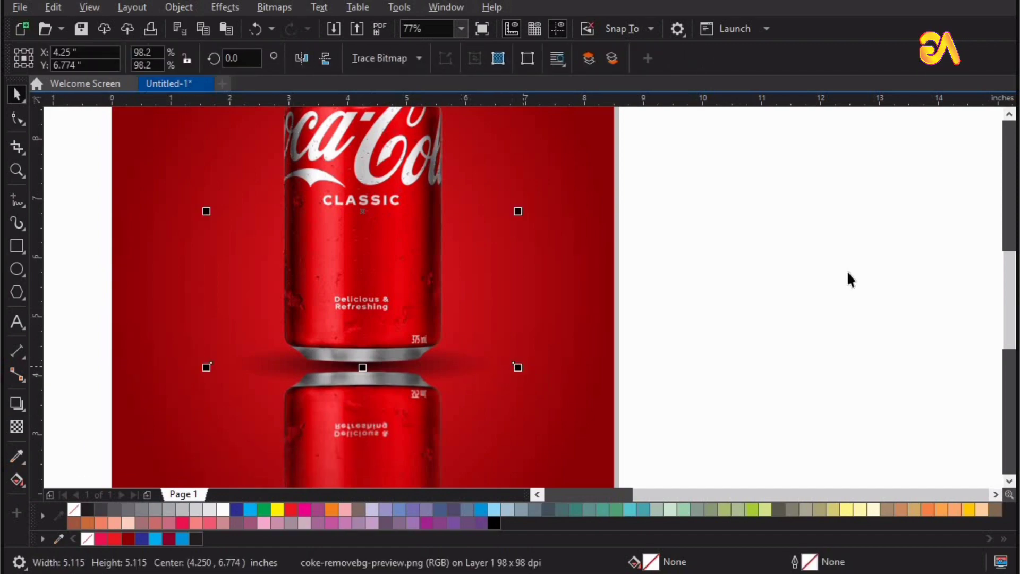
drag(849, 272, 723, 334)
click(509, 367)
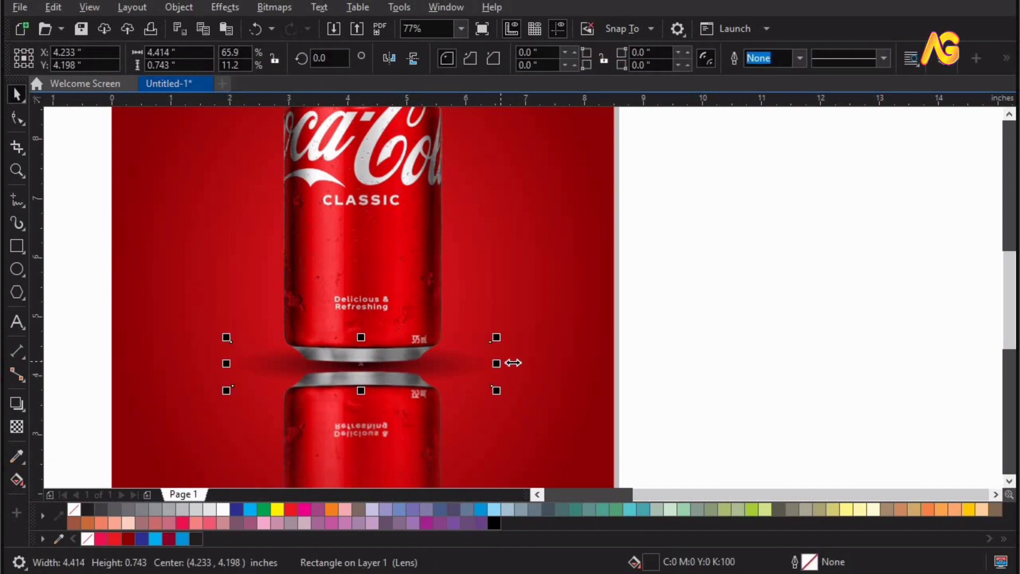
drag(513, 363, 540, 363)
click(788, 348)
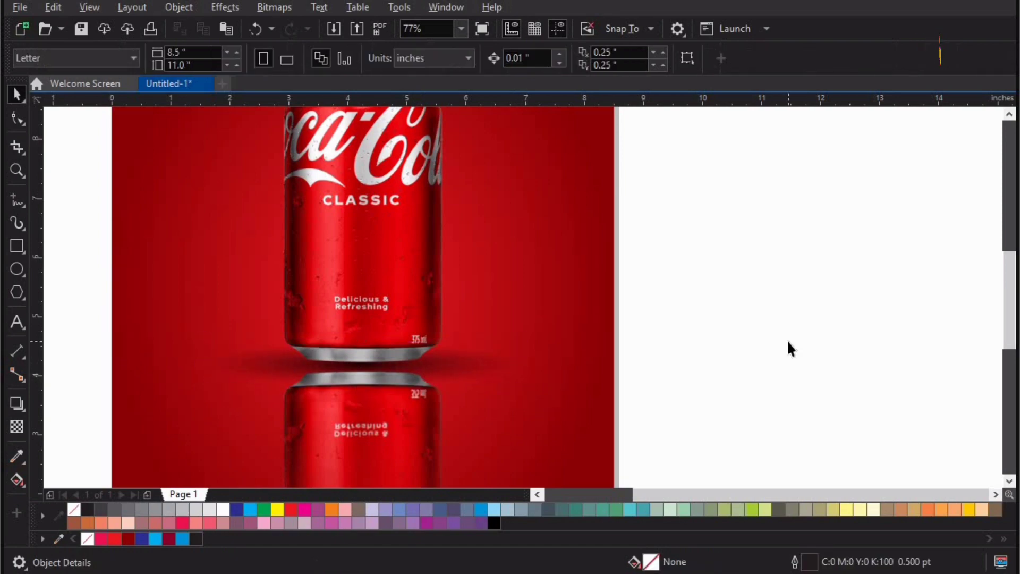
Group the can, its reflection and the shadow.
key(shift+F4)
drag(323, 400, 877, 129)
key(F3)
key(space)
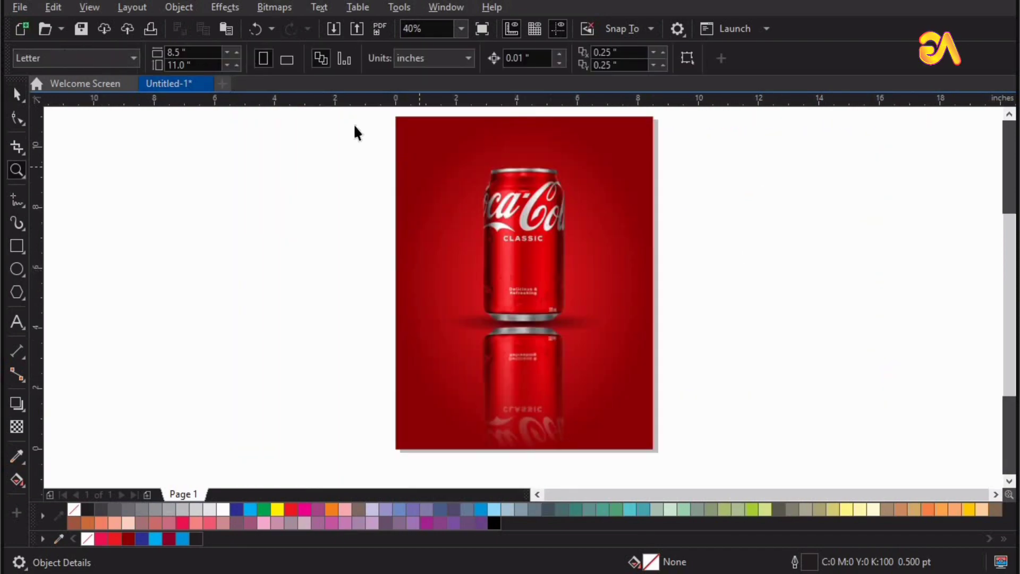
drag(356, 128, 684, 433)
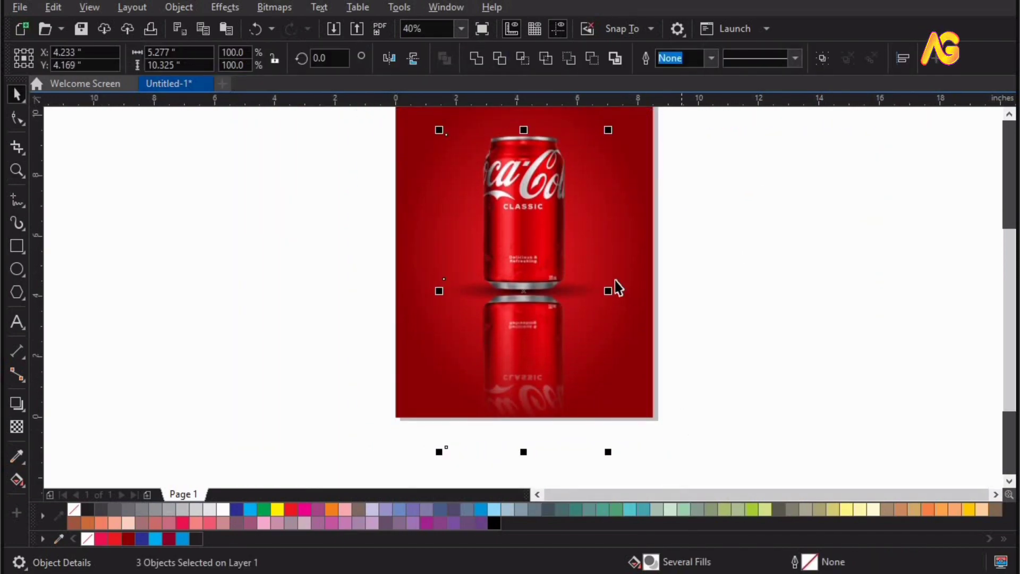
key(ctrl+g)
scroll(590, 189, up, 1)
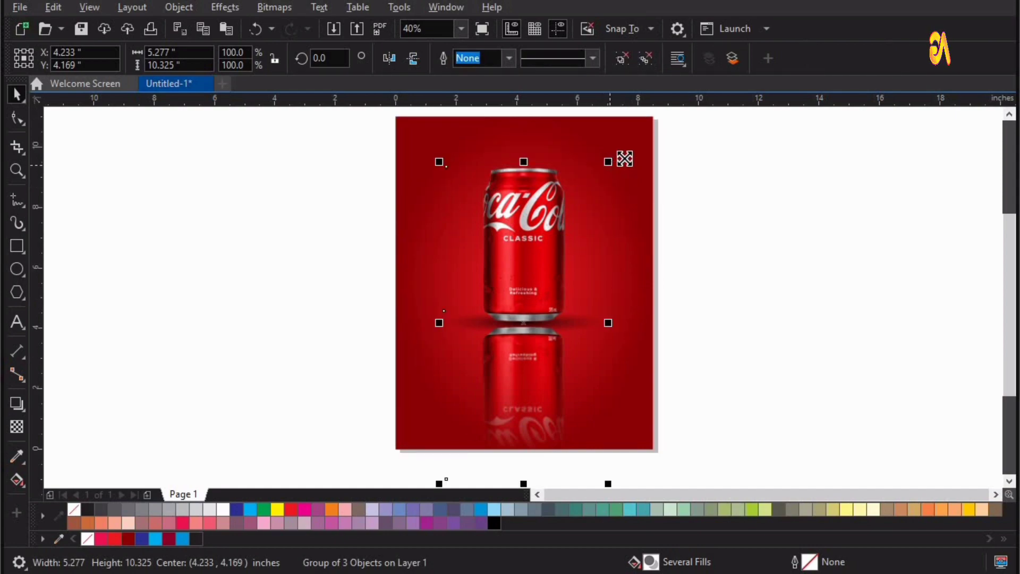
Scale the can group up from its centre to about 107% and centre it horizontally on the red background.
drag(625, 159, 635, 149)
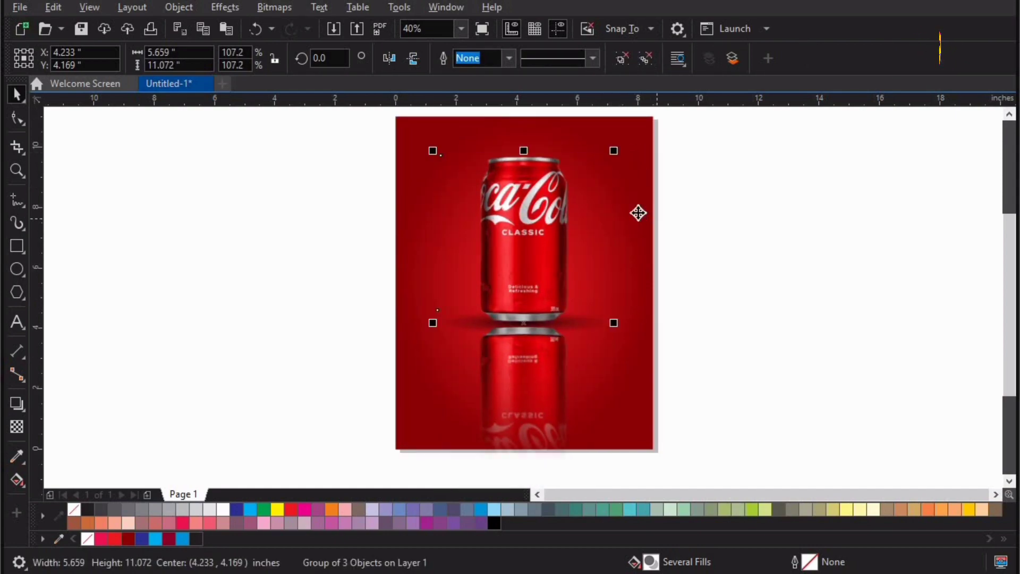
shift+click(638, 212)
click(737, 247)
PowerClip the can group inside the red background rectangle.
click(550, 369)
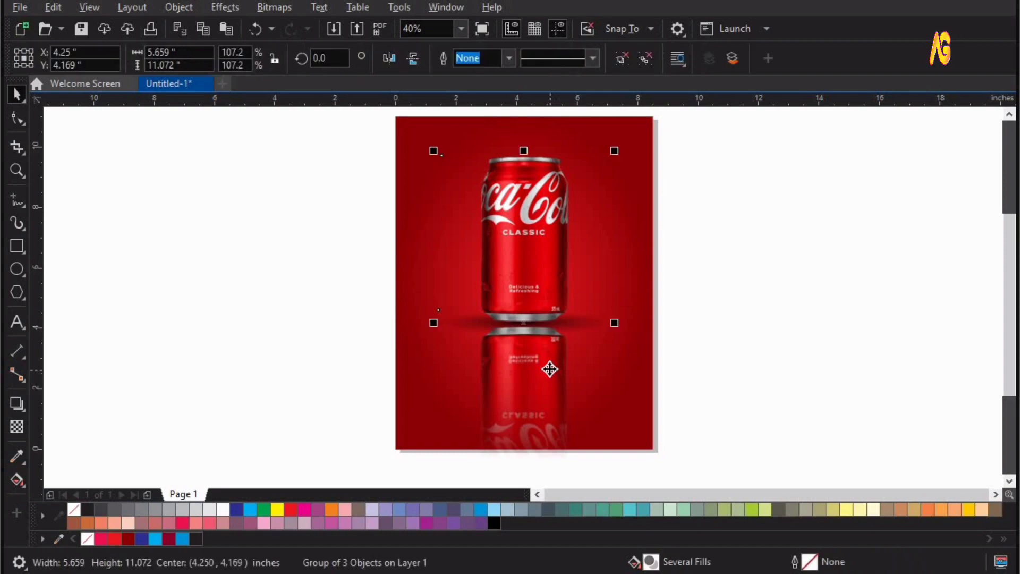
click(178, 6)
mouse_move(190, 67)
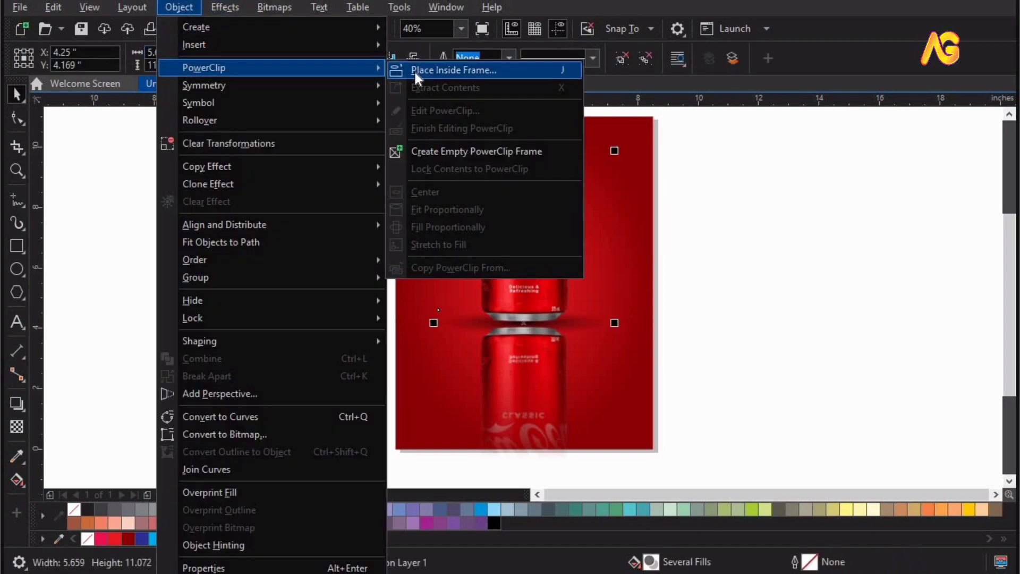
click(420, 69)
click(403, 125)
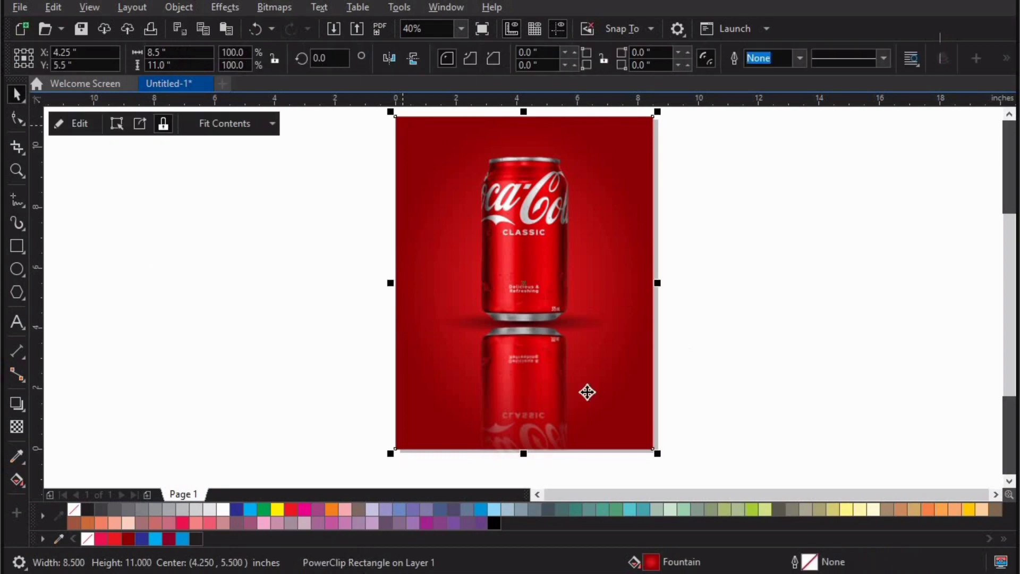
click(783, 251)
key(shift+F4)
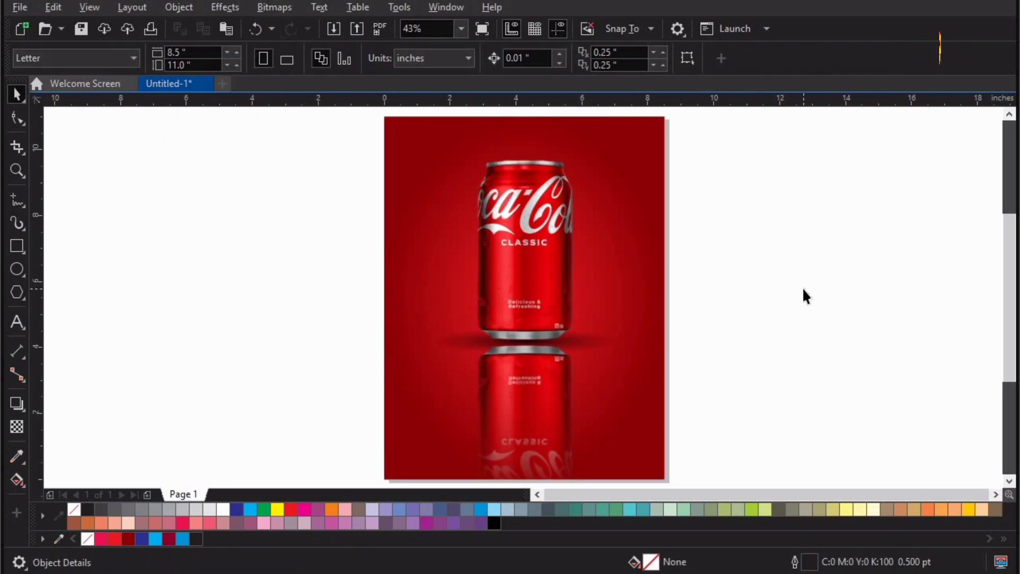